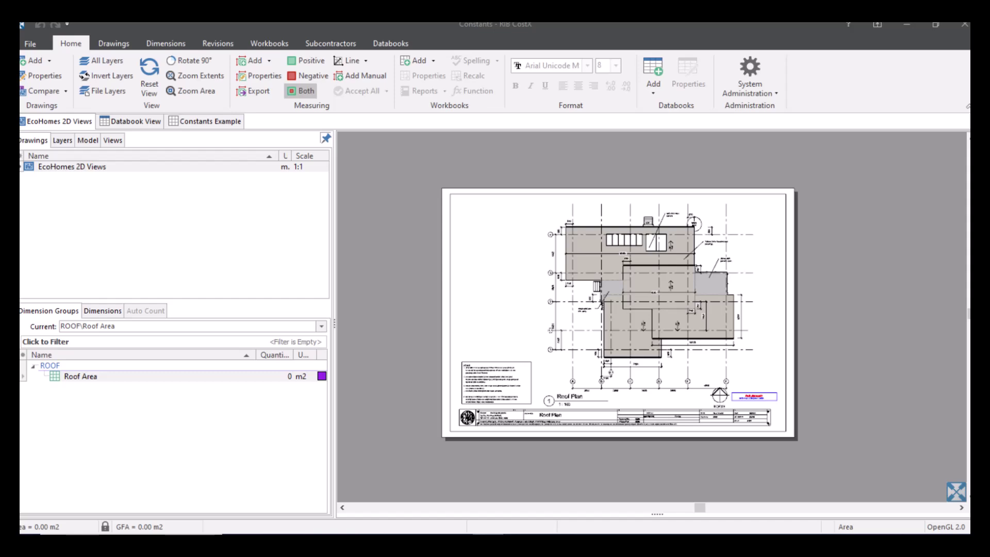
- Open the Constants list from System Administration on the Home tab
left_click(764, 70)
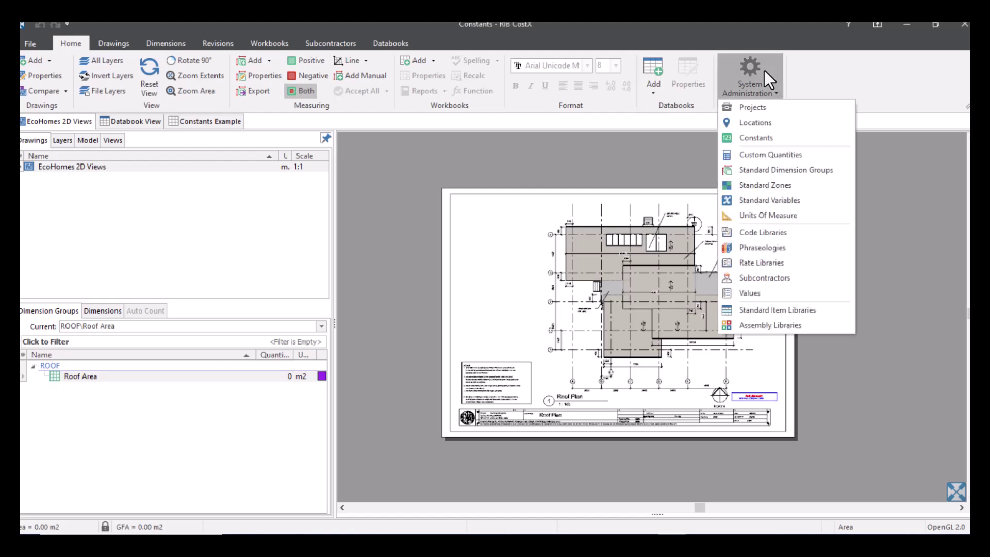
left_click(785, 140)
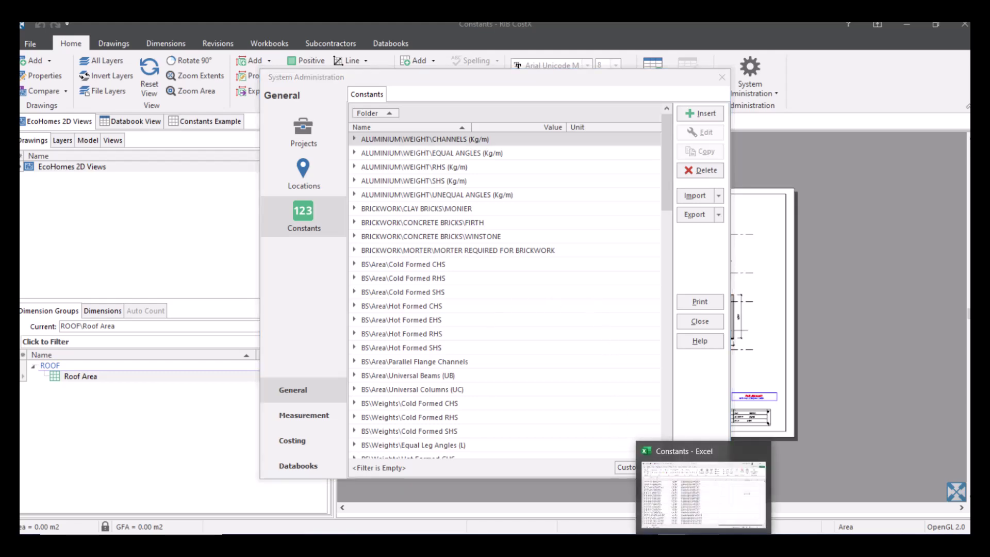
- In the Excel Constants workbook, inspect A1–D1: constant name, value 1.16, unit Kg/m, and folder path
left_click(722, 526)
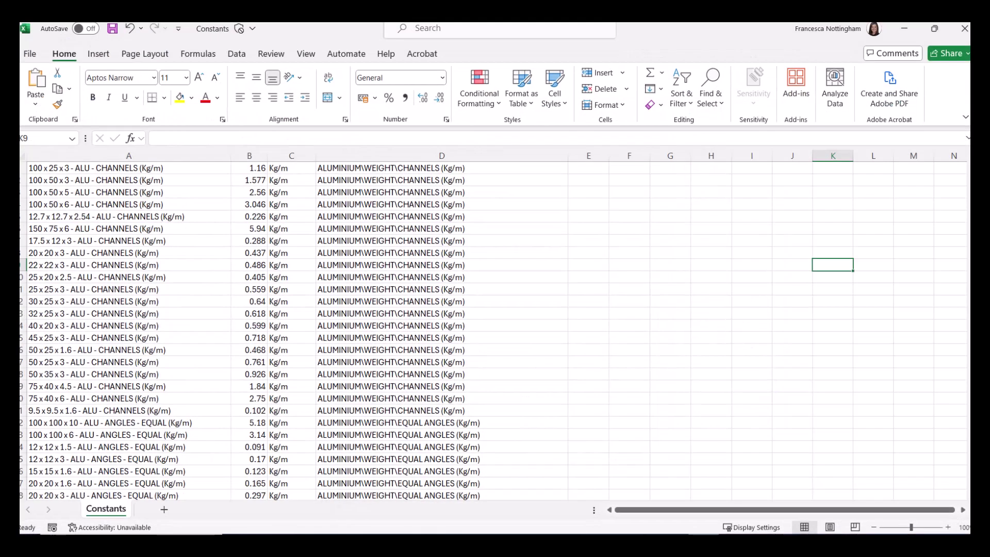
left_click(601, 324)
left_click(212, 171)
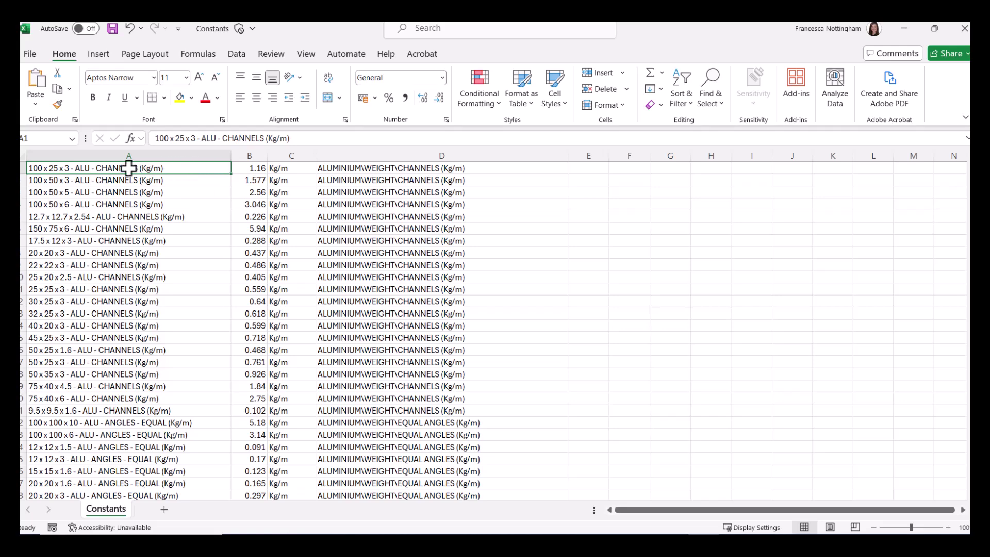
left_click(246, 170)
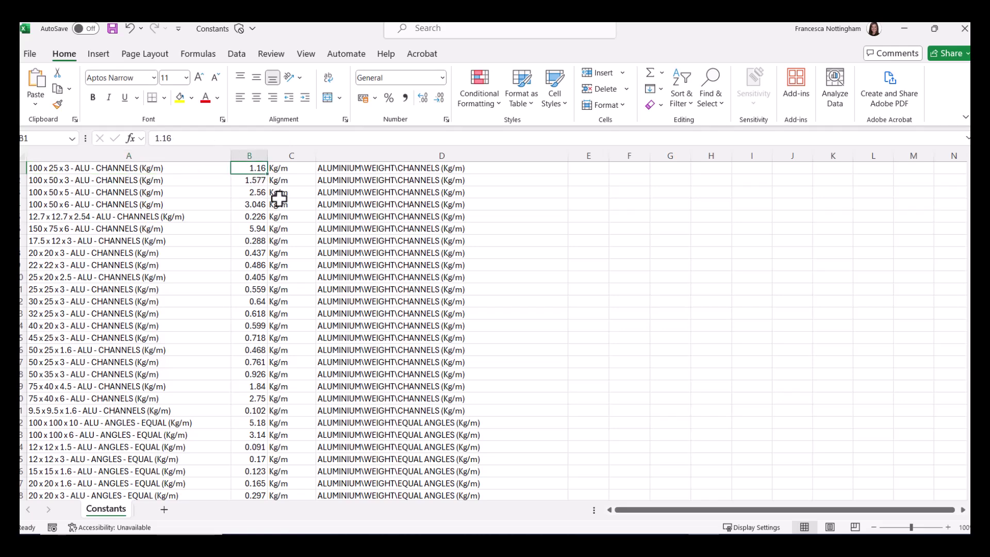
left_click(311, 166)
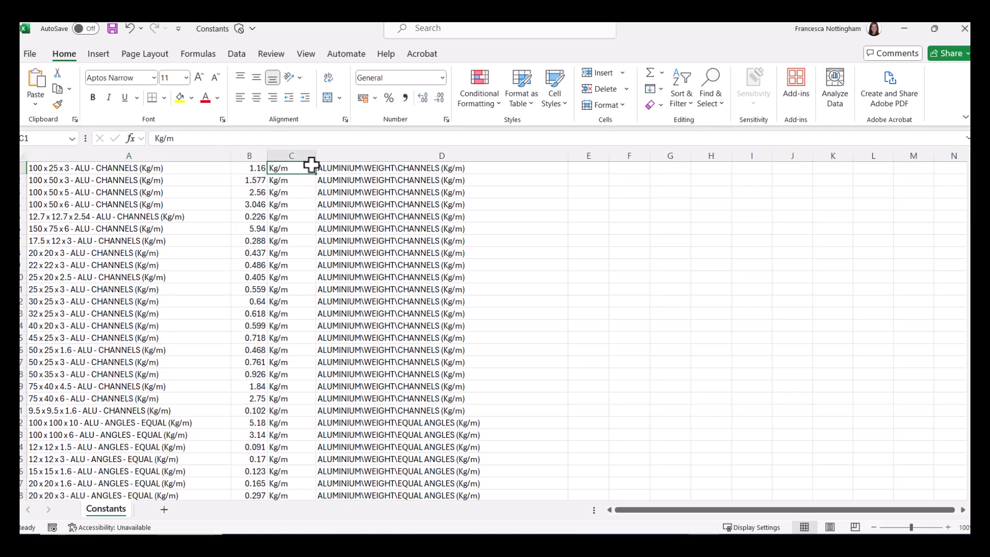
left_click(524, 168)
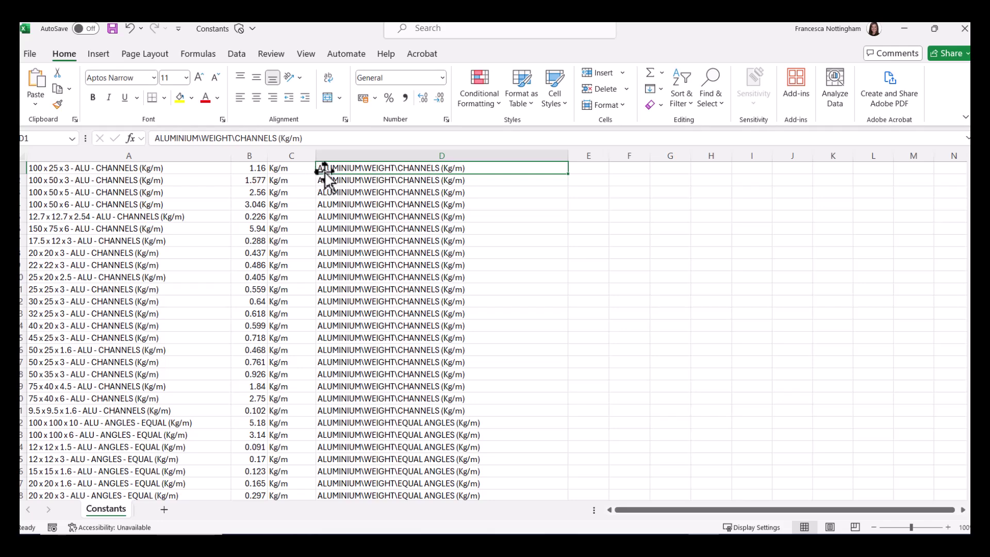
left_click(347, 154)
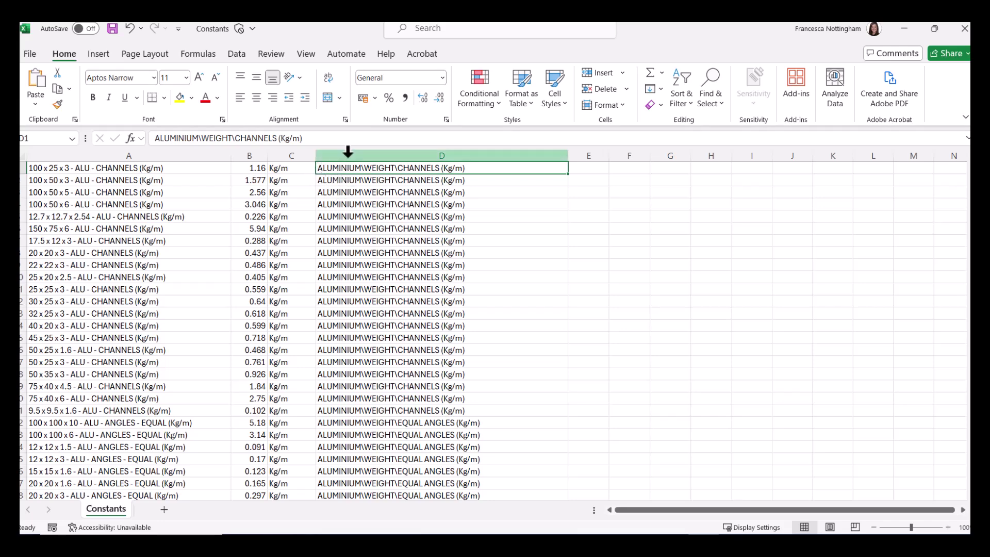
left_click(358, 167)
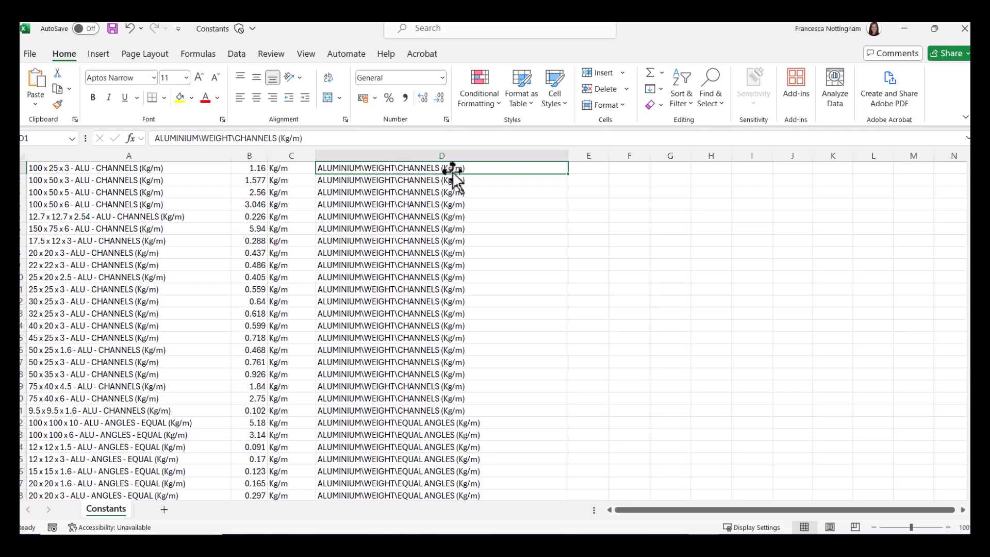
scroll(503, 303, "down", 15)
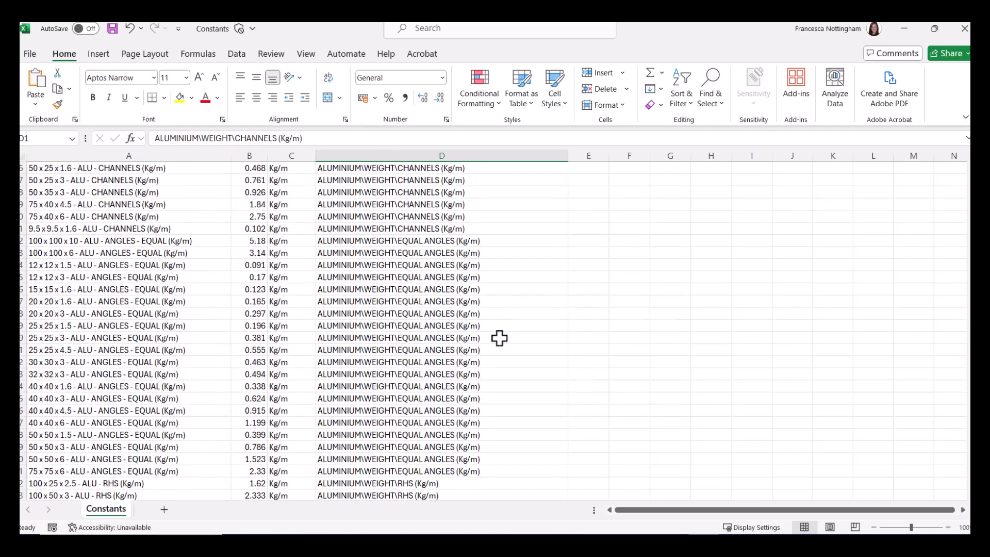
scroll(500, 337, "down", 8)
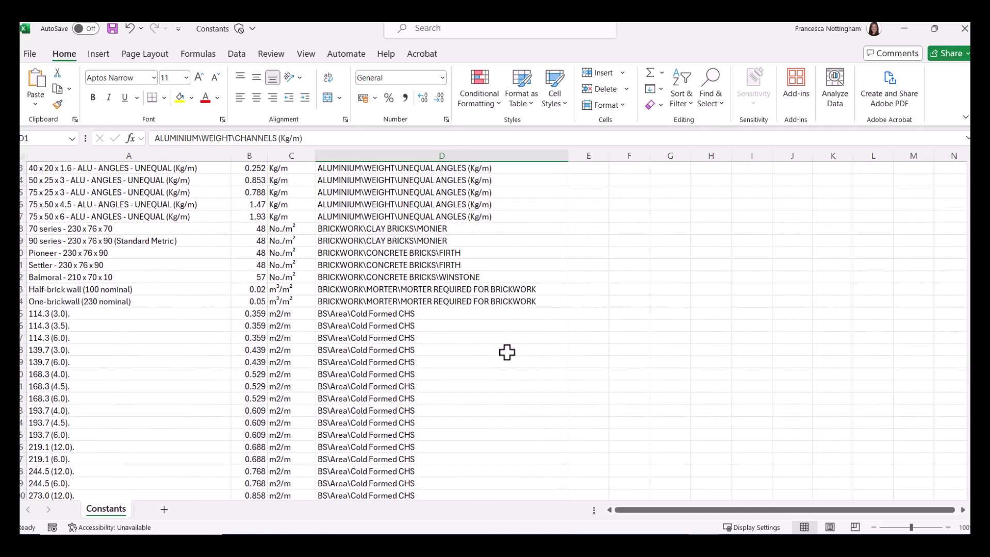
scroll(507, 354, "down", 2)
scroll(449, 361, "down", 20)
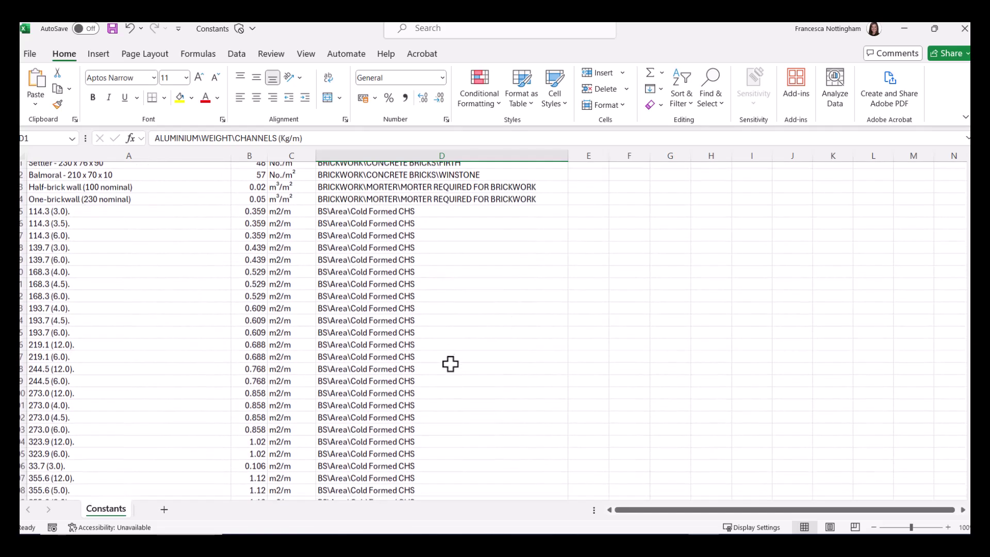
scroll(448, 362, "down", 20)
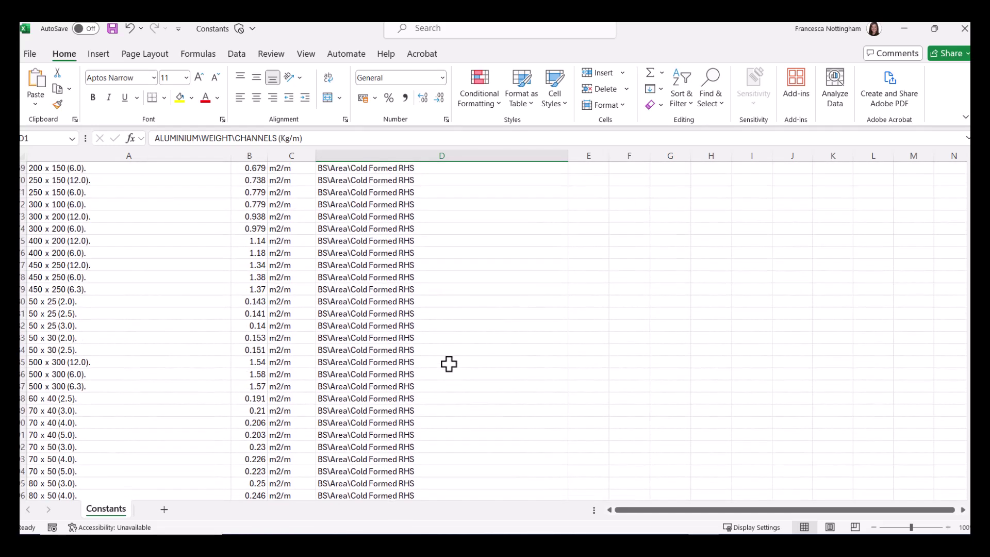
scroll(449, 362, "down", 20)
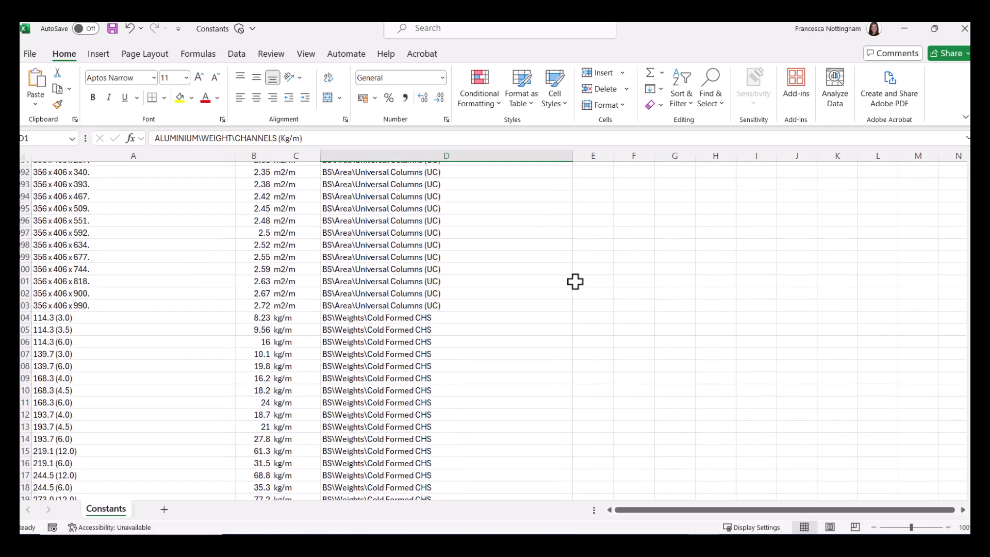
scroll(575, 281, "down", 20)
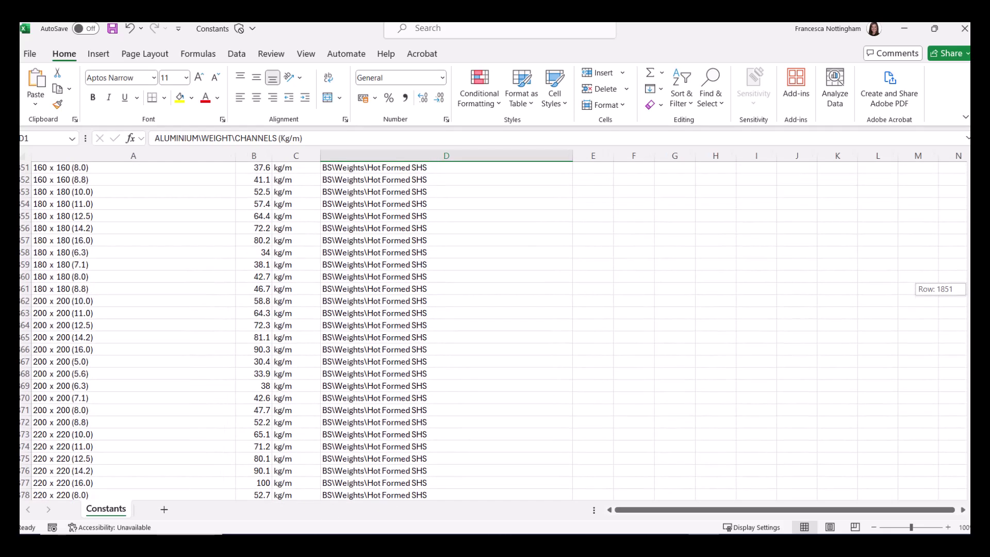
scroll(335, 296, "down", 20)
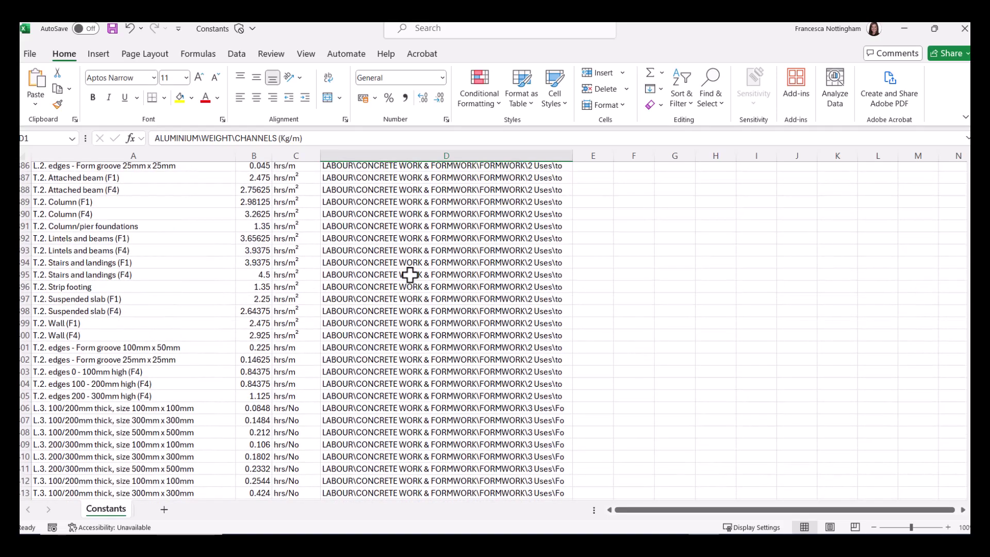
scroll(410, 275, "down", 20)
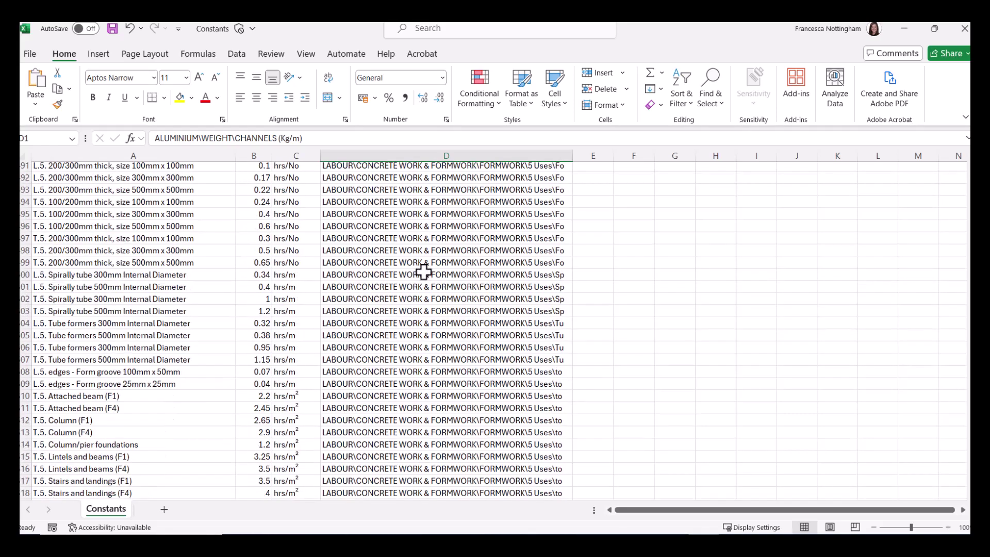
scroll(423, 272, "down", 20)
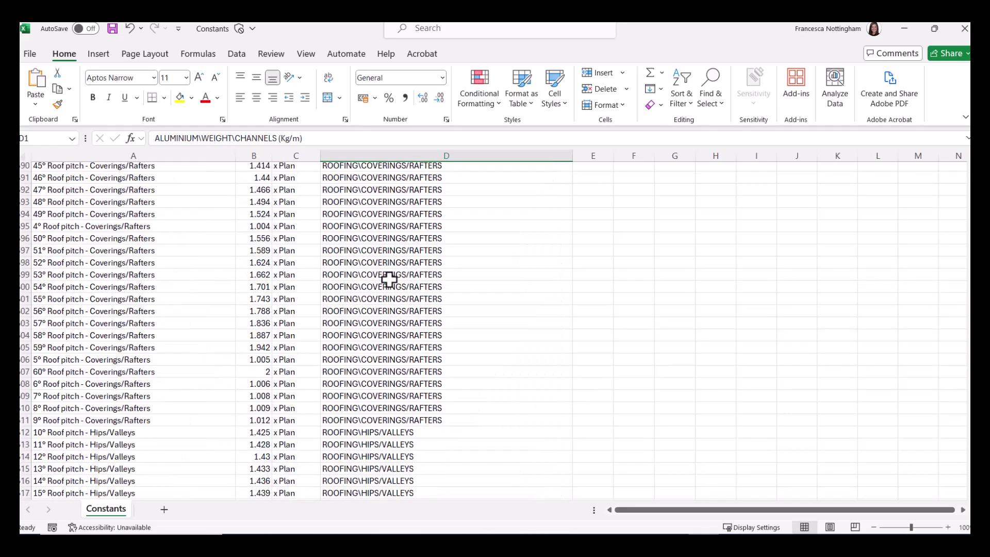
scroll(389, 279, "down", 20)
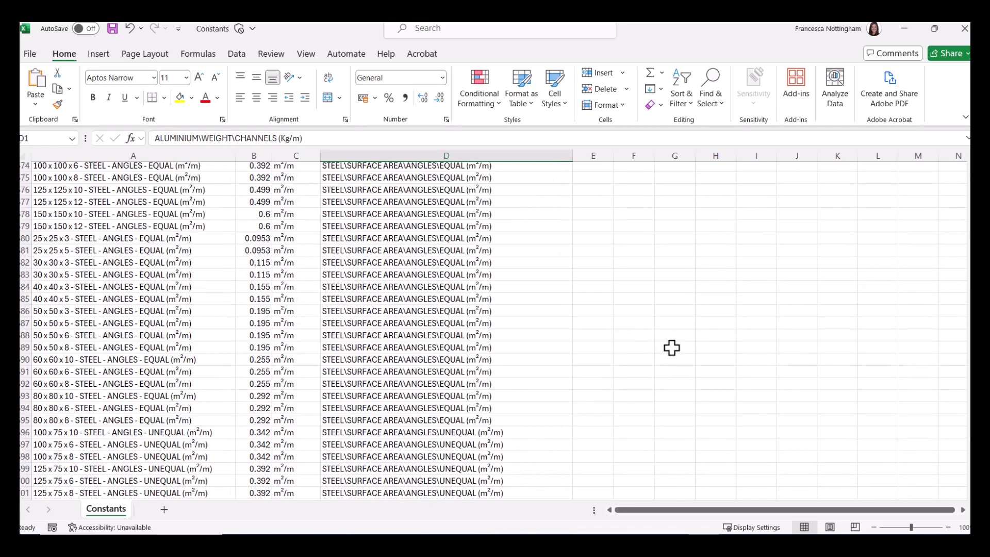
scroll(671, 348, "down", 20)
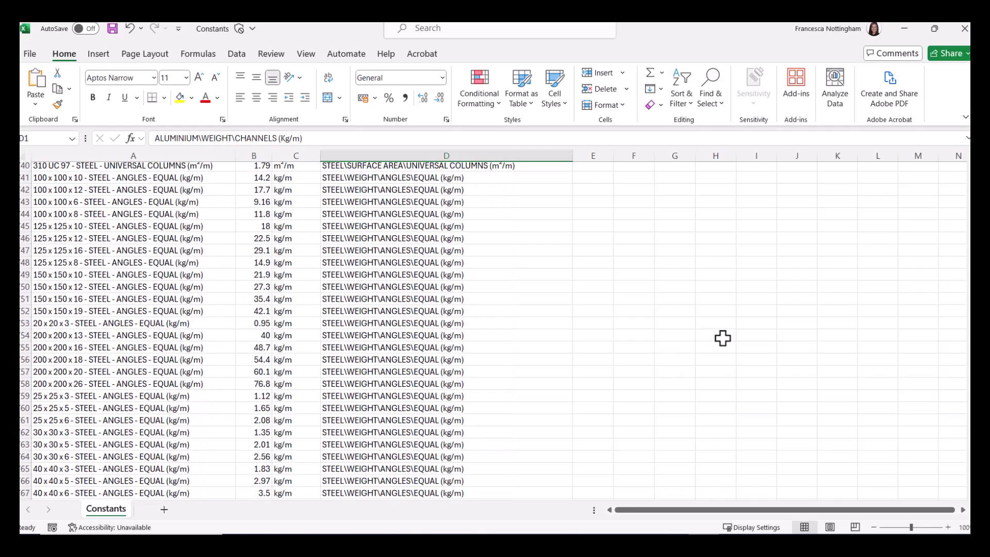
left_click_drag(967, 432, 840, 178)
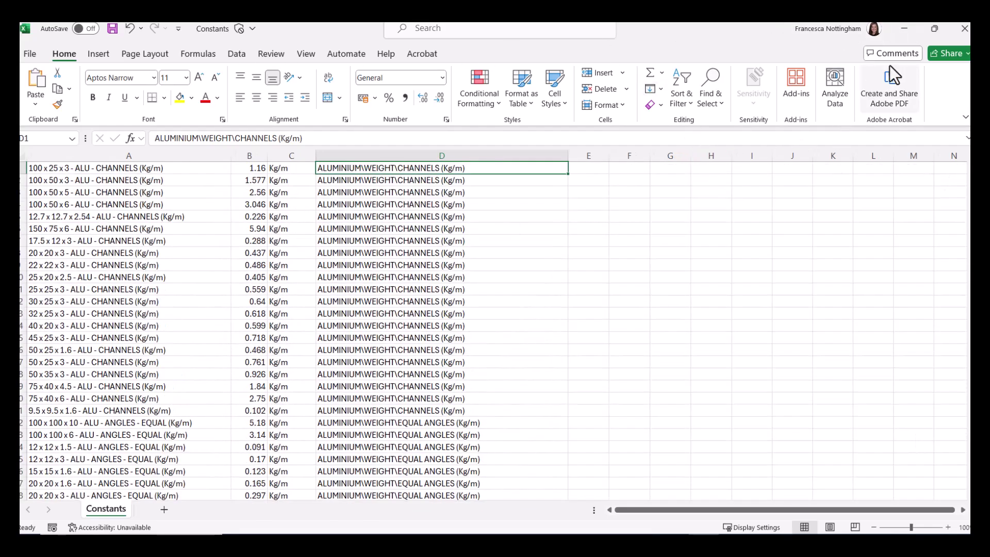
- Minimize Excel and show the Import options in the CostX Constants dialog
left_click(908, 30)
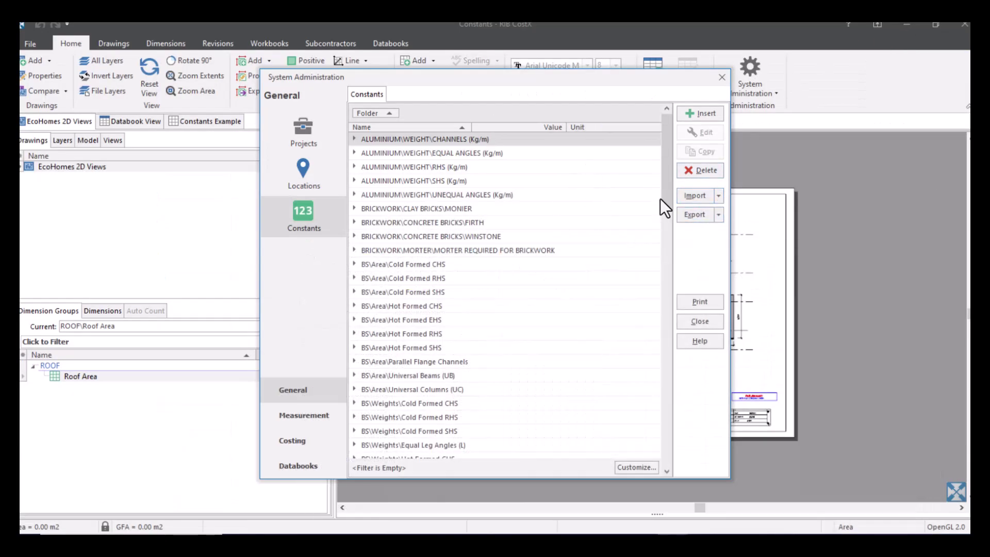
left_click(718, 195)
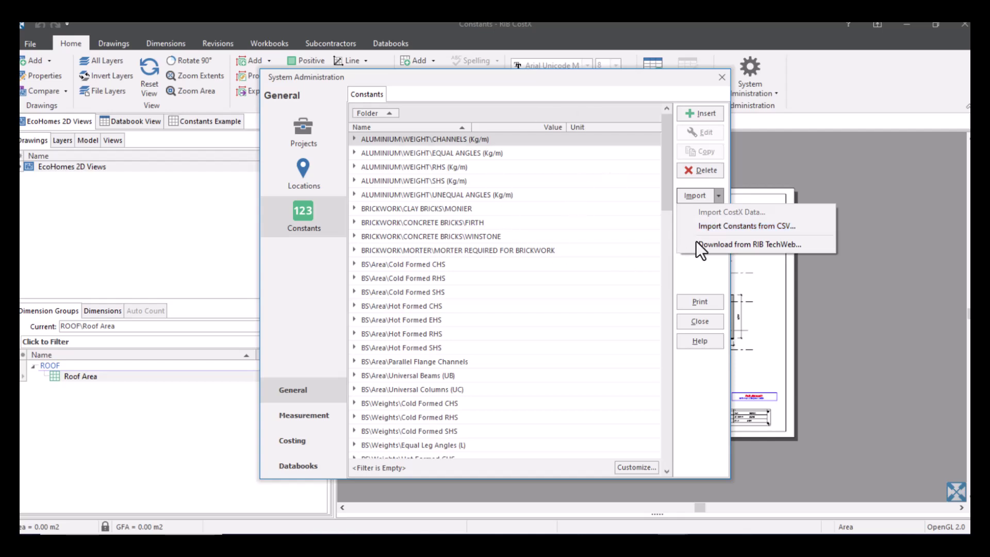
- Dismiss the Import menu and export the constants list using Export to CSV
key("Escape")
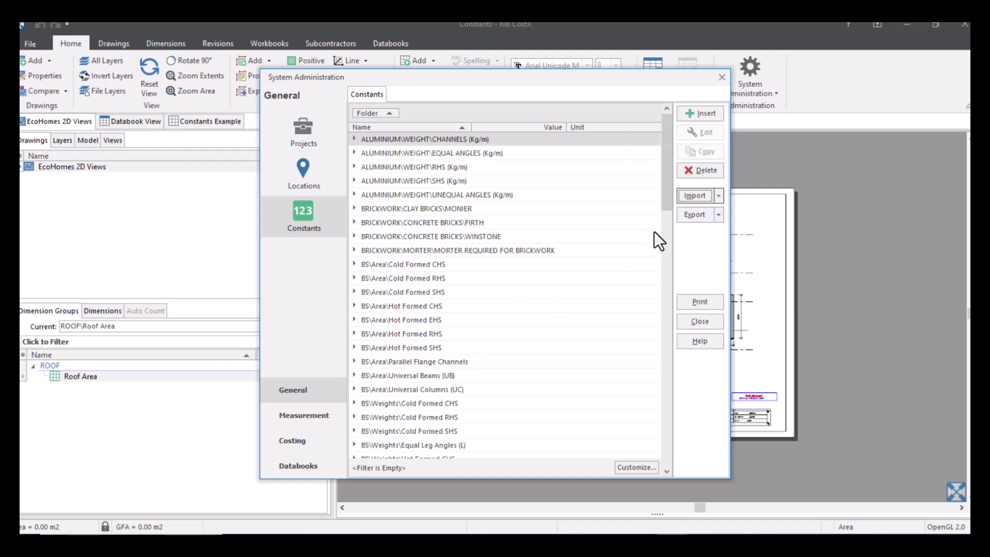
left_click(718, 215)
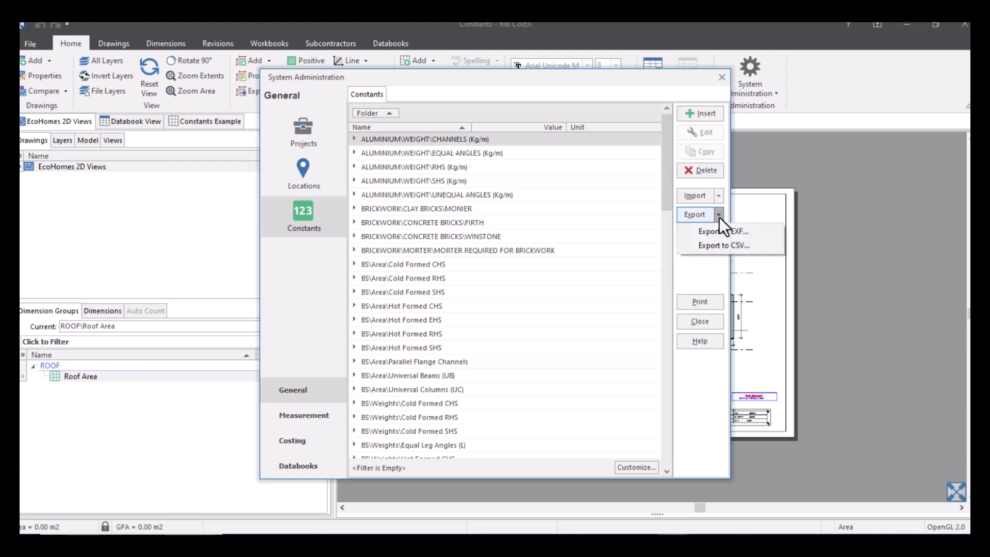
left_click(728, 246)
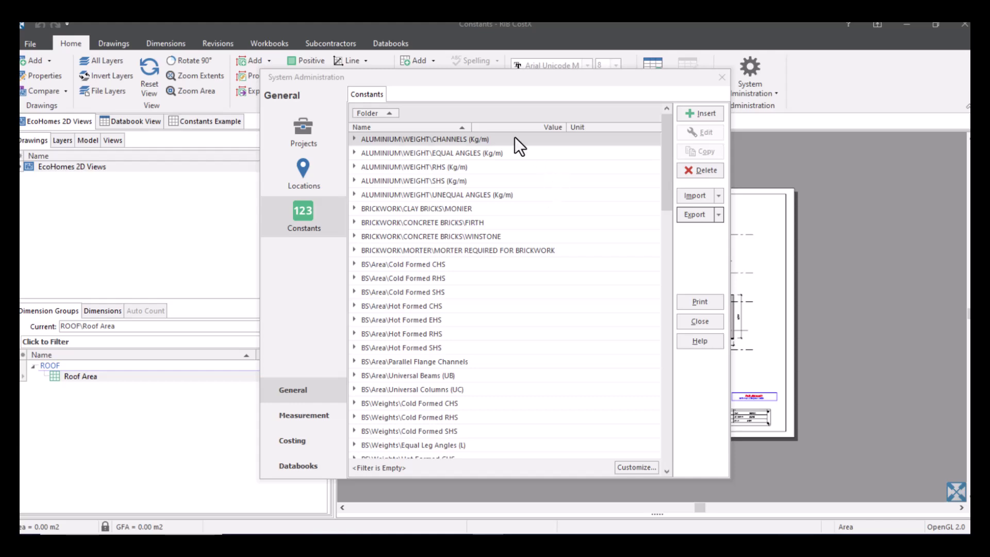
- Expand ALUMINIUM\WEIGHT\CHANNELS, widen the Name column, select the 9.5 x 9.5 x 1.6 channel, then Insert
left_click(353, 138)
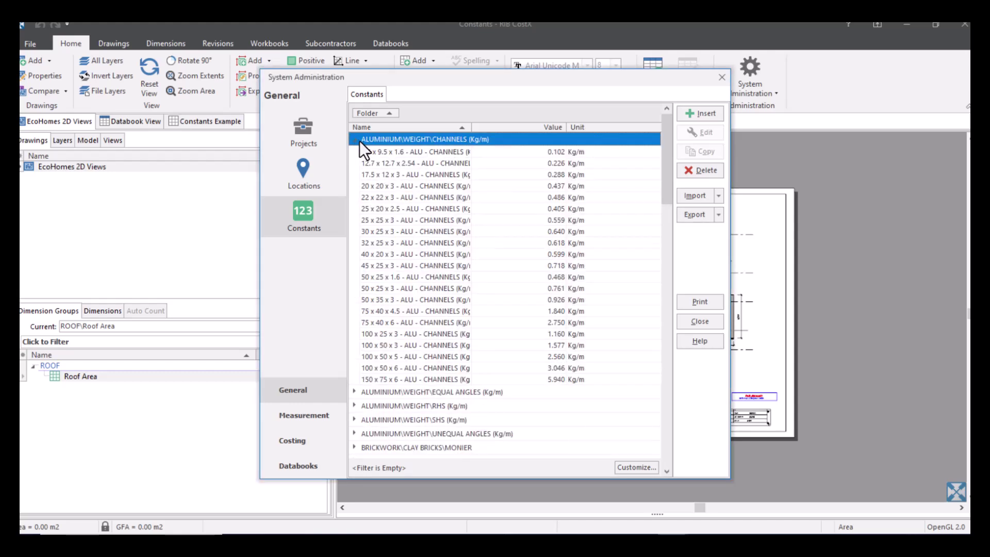
left_click_drag(471, 127, 503, 157)
left_click(418, 155)
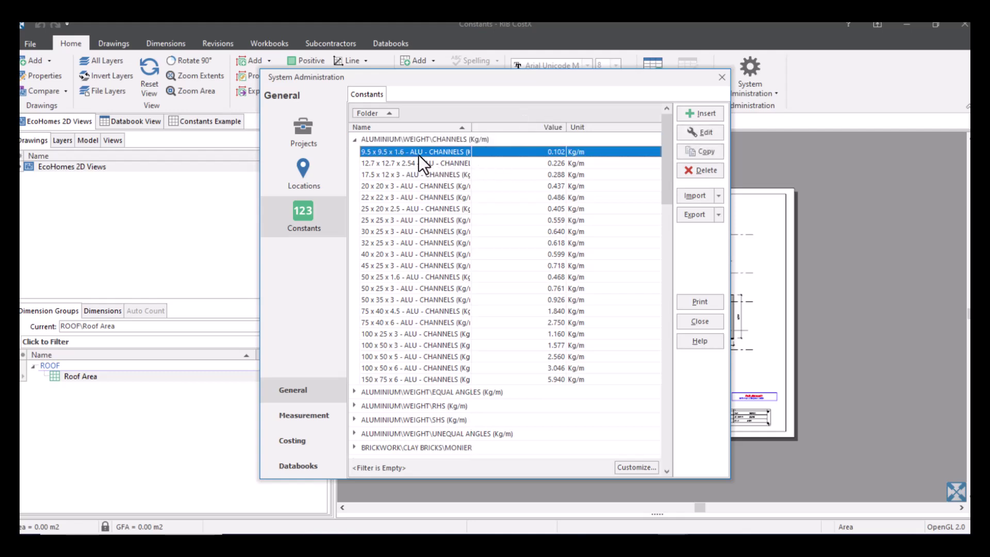
left_click(712, 113)
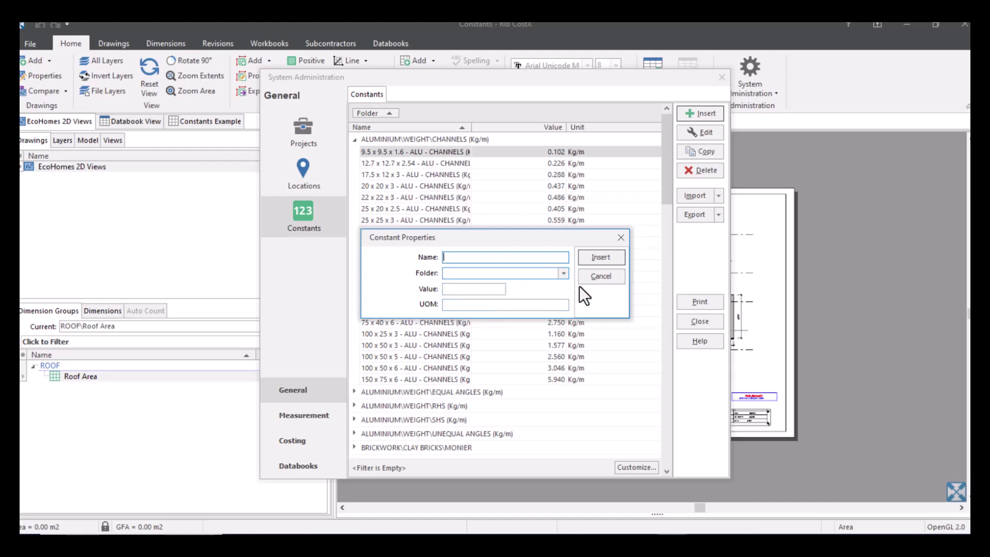
- Cancel the new constant, then view the 9.5 x 9.5 x 1.6 channel's properties (0.102 Kg/m) unchanged
left_click(596, 279)
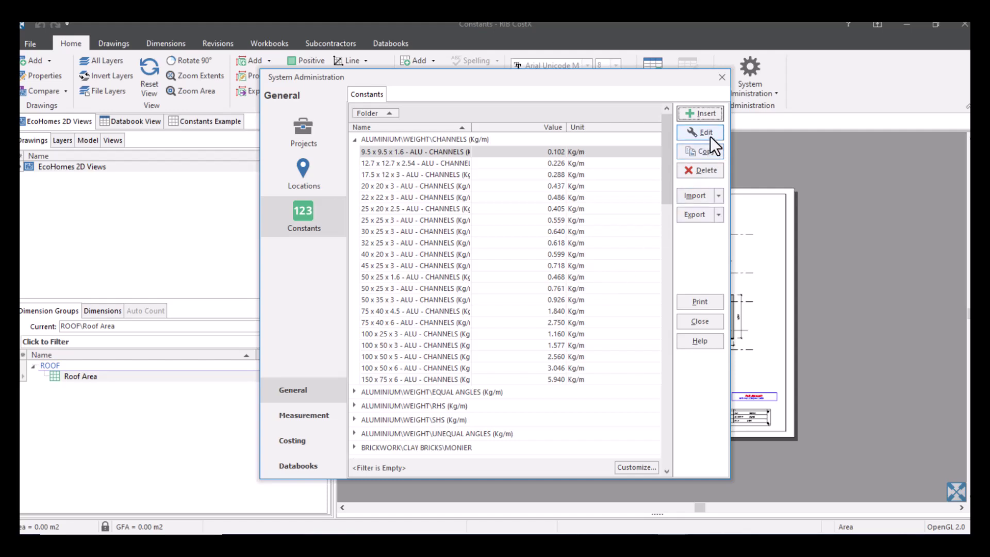
left_click(430, 152)
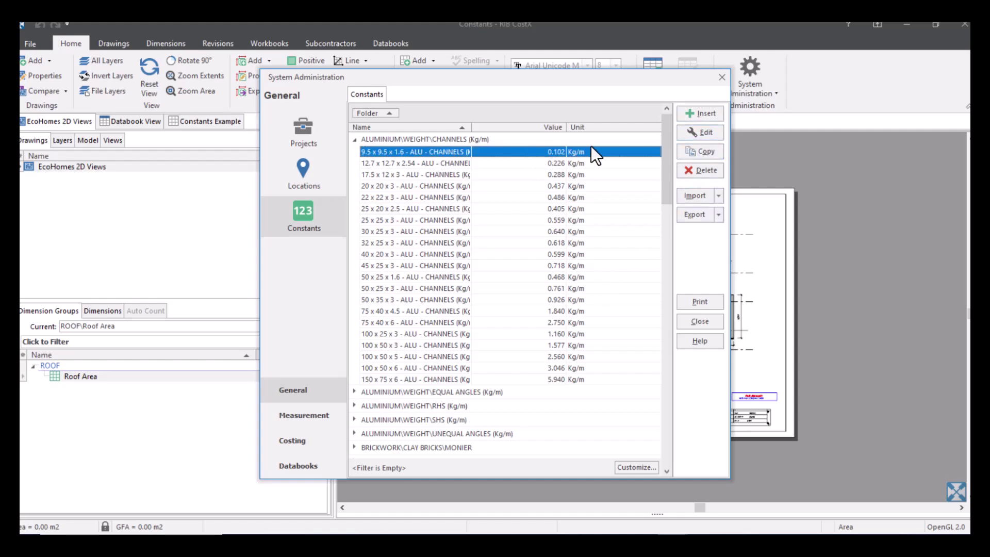
left_click(697, 134)
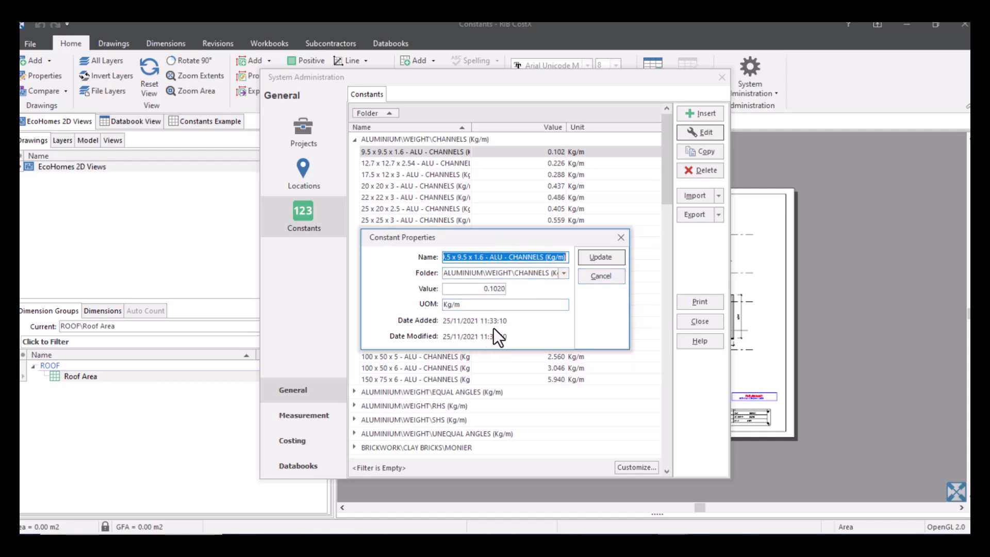
left_click(597, 277)
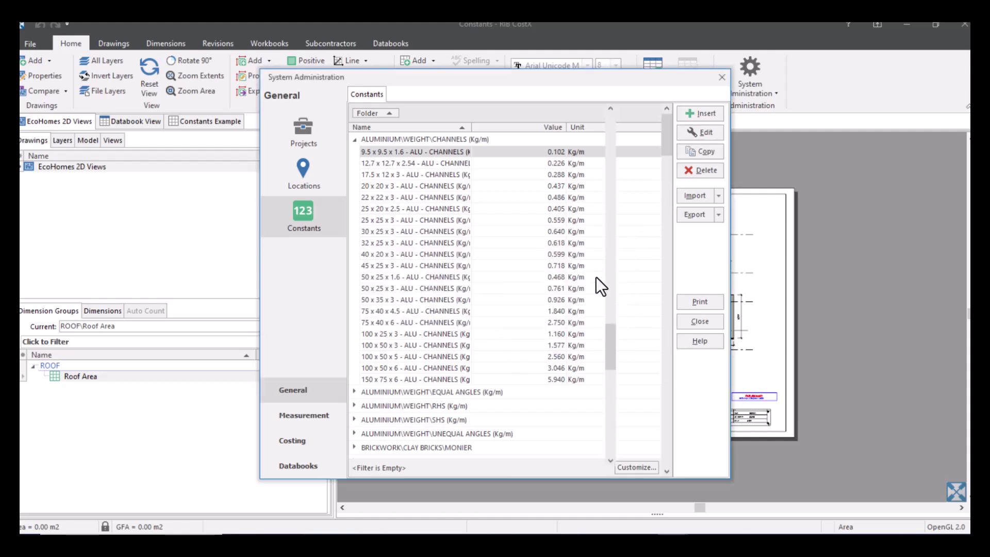
- Collapse the CHANNELS and Universal Beams (UB) folders, then close System Administration
left_click(354, 140)
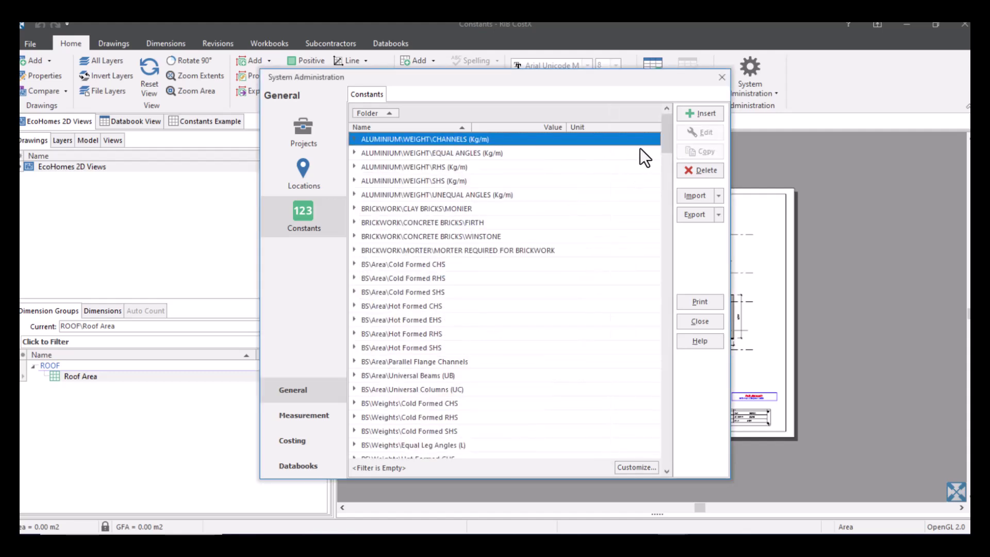
left_click_drag(667, 131, 673, 179)
left_click(354, 168)
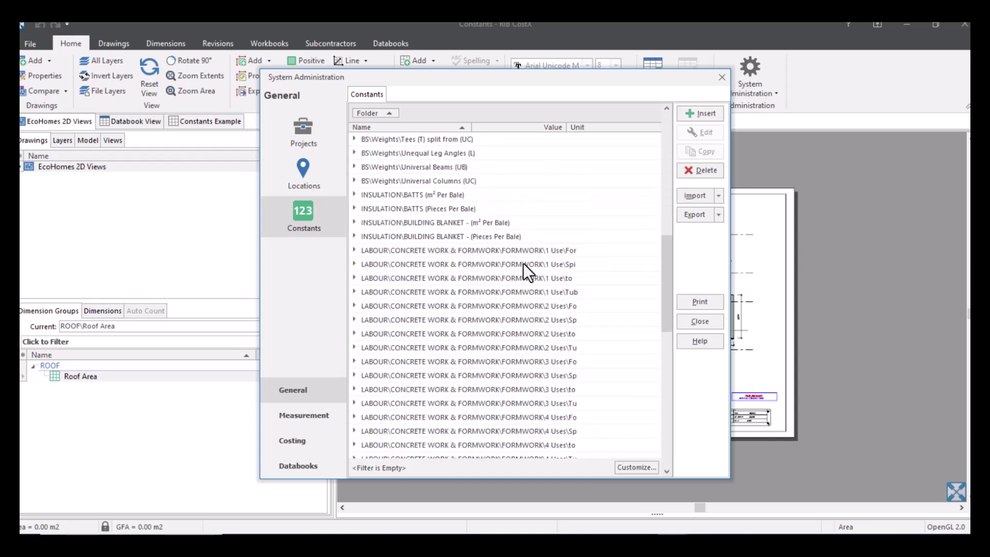
left_click_drag(663, 297, 654, 153)
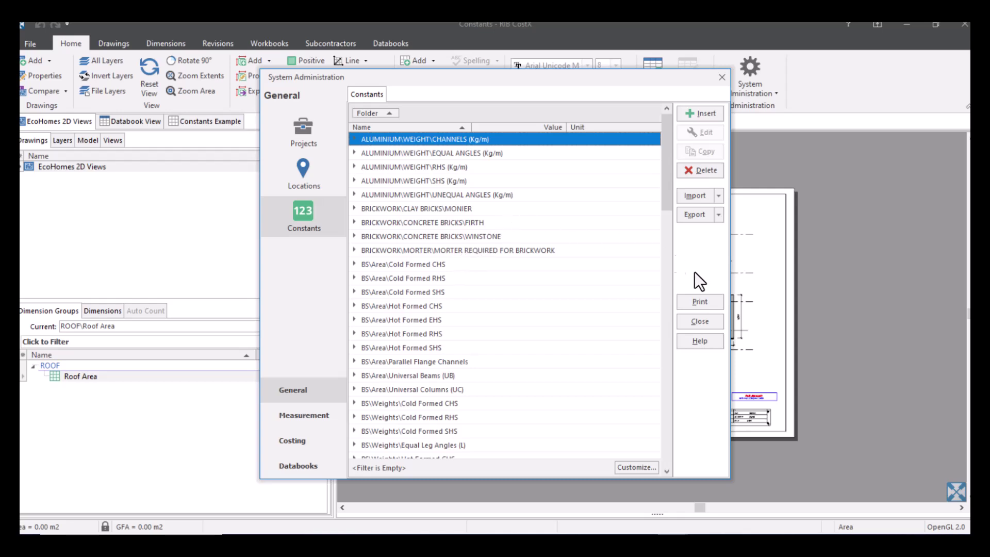
left_click(712, 324)
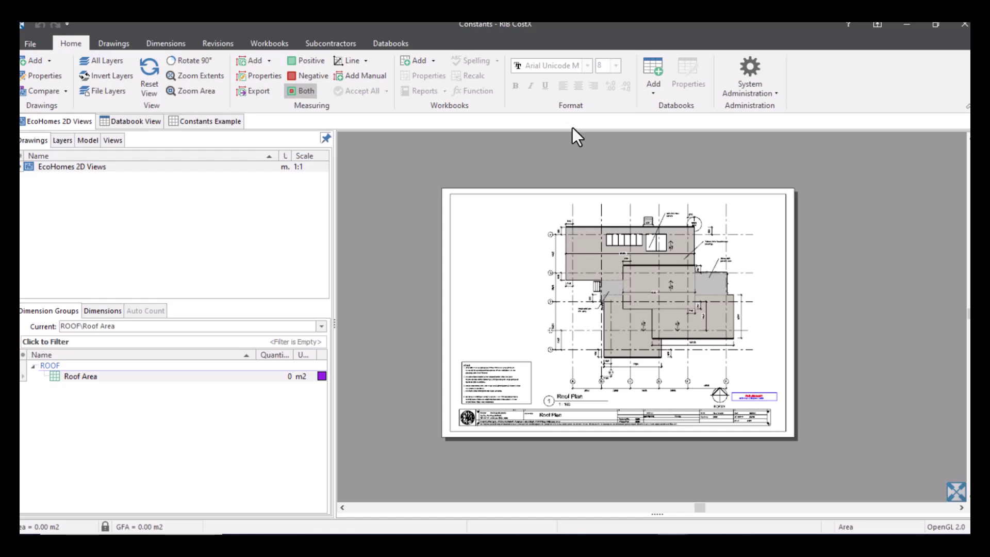
left_click(697, 267)
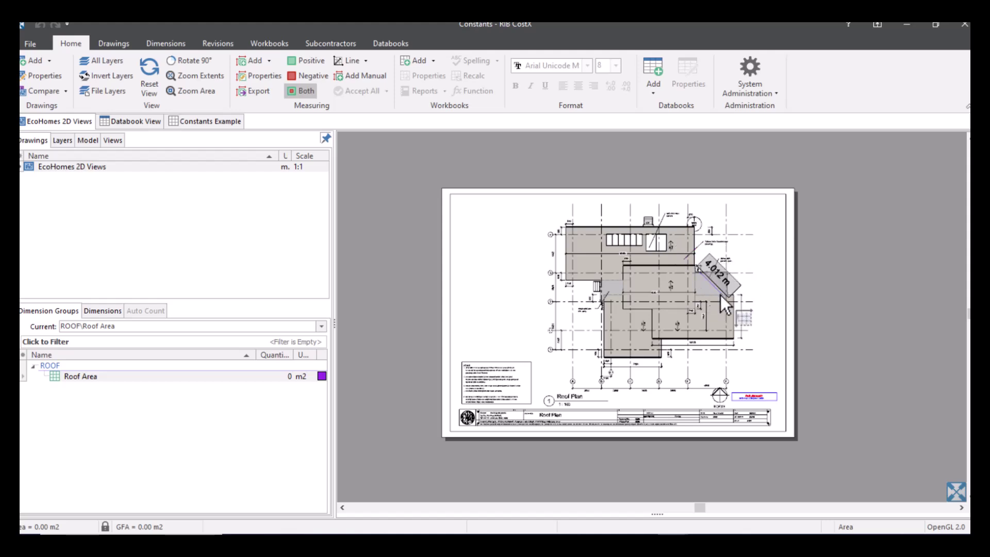
left_click(548, 277)
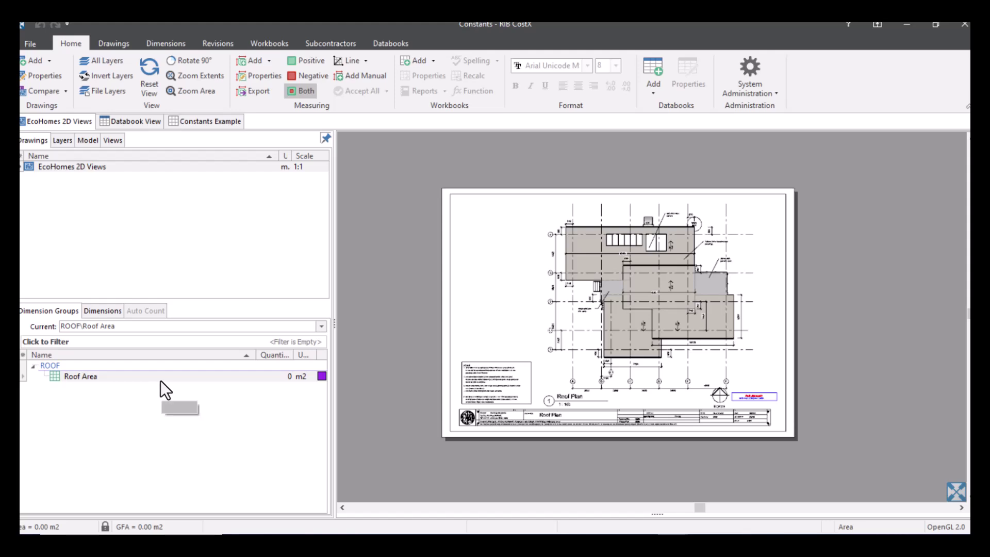
left_click(202, 120)
left_click(394, 172)
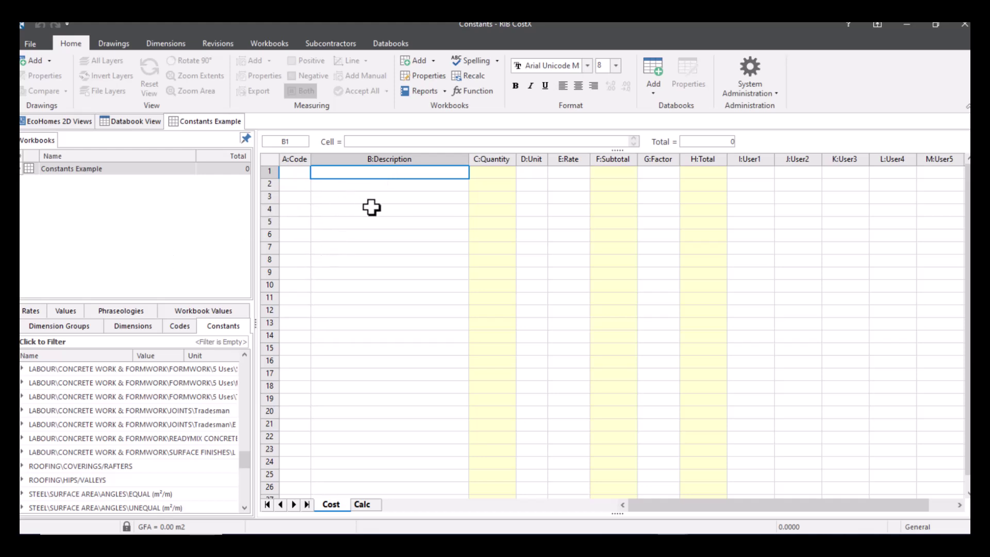
left_click(39, 123)
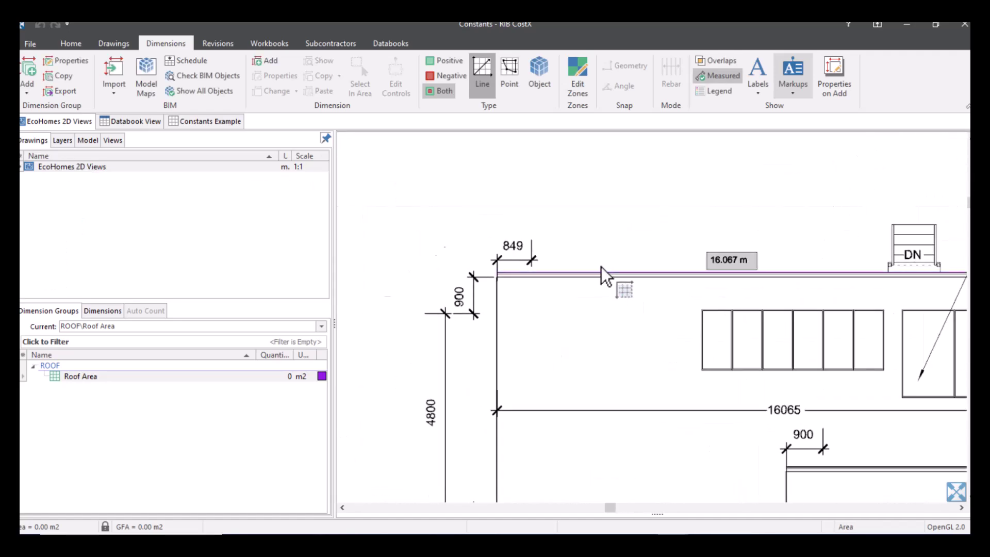
- Trace the roof outline corner to corner, closing the polygon so Roof Area reads 229.33 m2
scroll(567, 294, "up", 3)
scroll(574, 276, "down", 2)
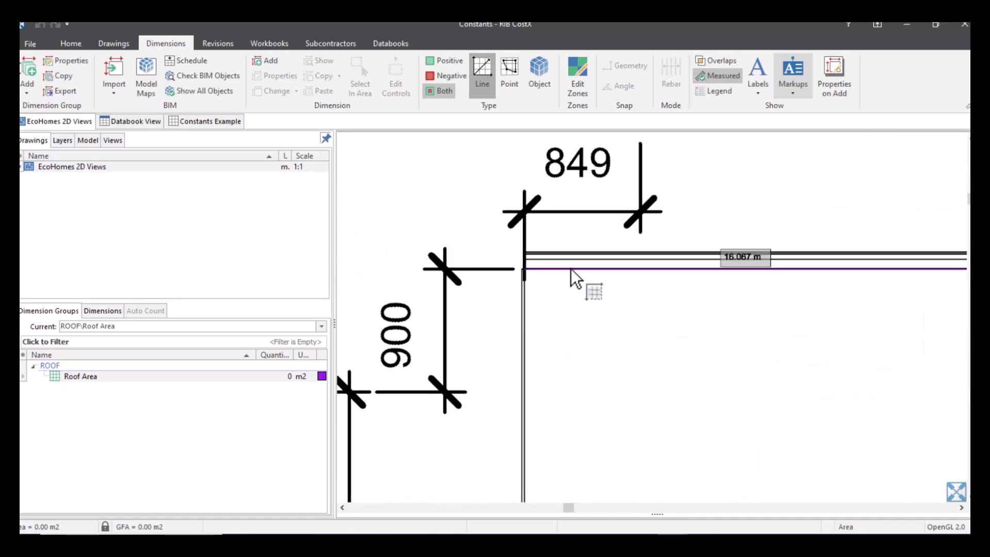
left_click(522, 268)
scroll(541, 278, "down", 3)
scroll(546, 283, "up", 2)
scroll(721, 281, "down", 1)
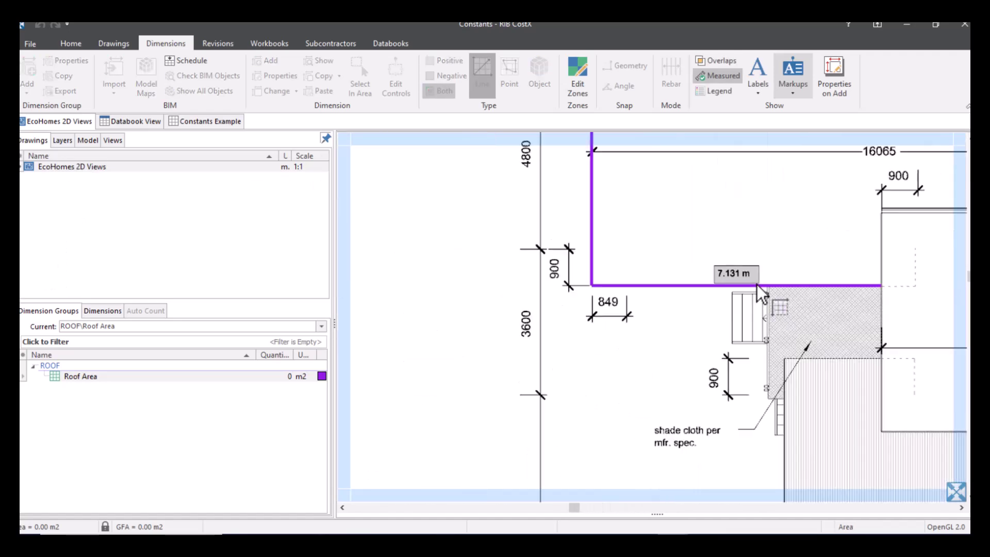
scroll(686, 342, "up", 4)
scroll(747, 380, "down", 3)
scroll(736, 186, "up", 2)
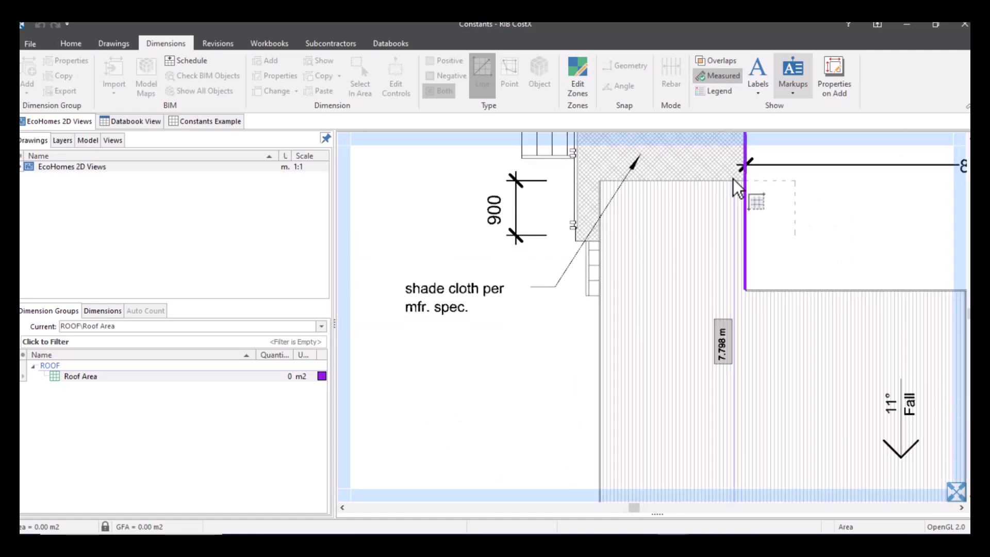
scroll(740, 187, "up", 2)
scroll(596, 310, "down", 2)
scroll(625, 304, "up", 2)
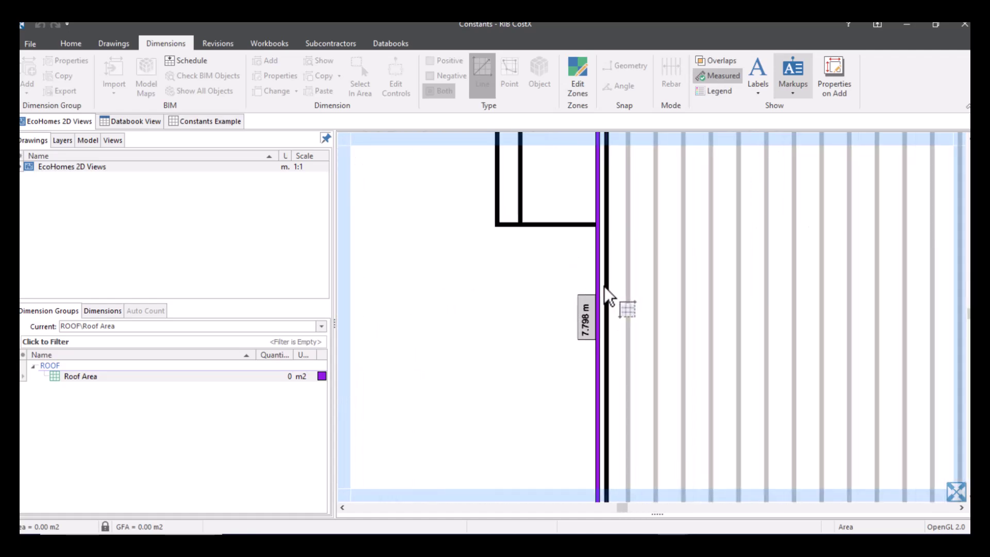
scroll(593, 309, "down", 3)
scroll(559, 428, "up", 4)
scroll(559, 428, "down", 3)
scroll(758, 402, "up", 4)
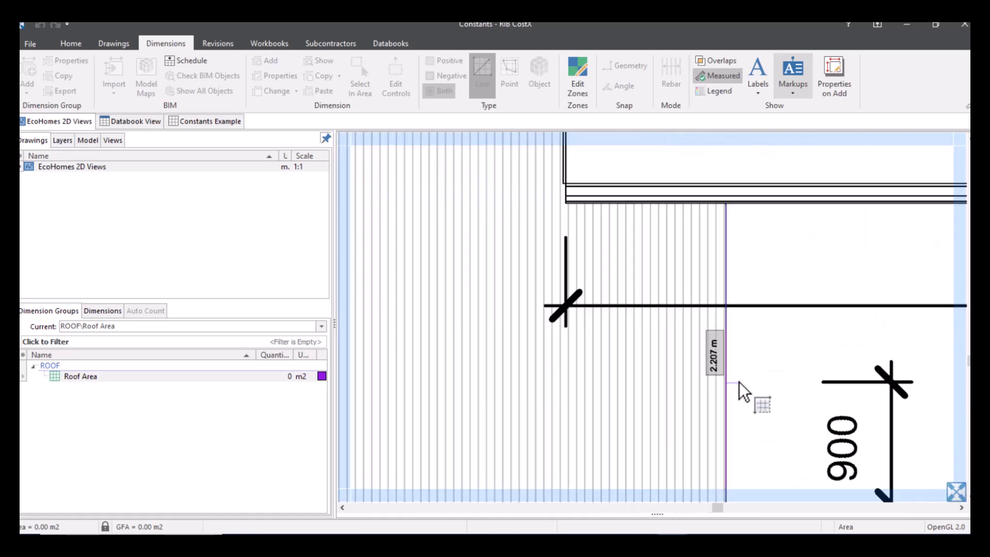
scroll(650, 395, "down", 3)
scroll(650, 395, "up", 4)
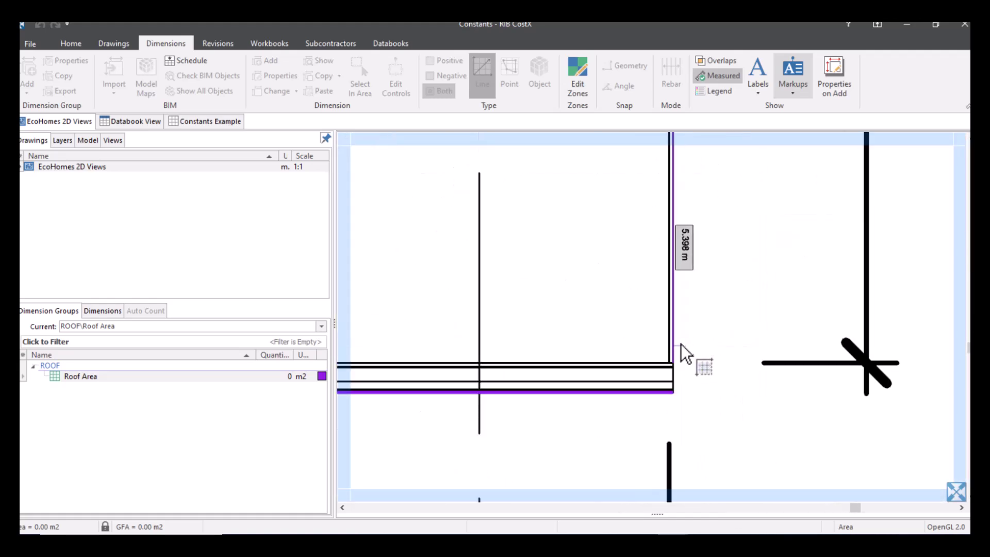
scroll(685, 354, "down", 3)
scroll(654, 371, "up", 2)
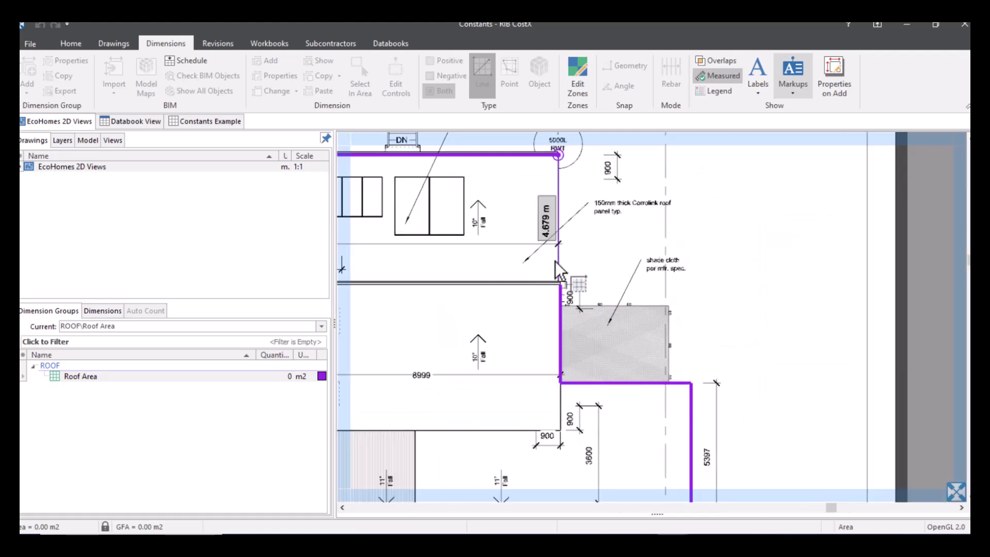
scroll(560, 282, "up", 4)
double_click(505, 208)
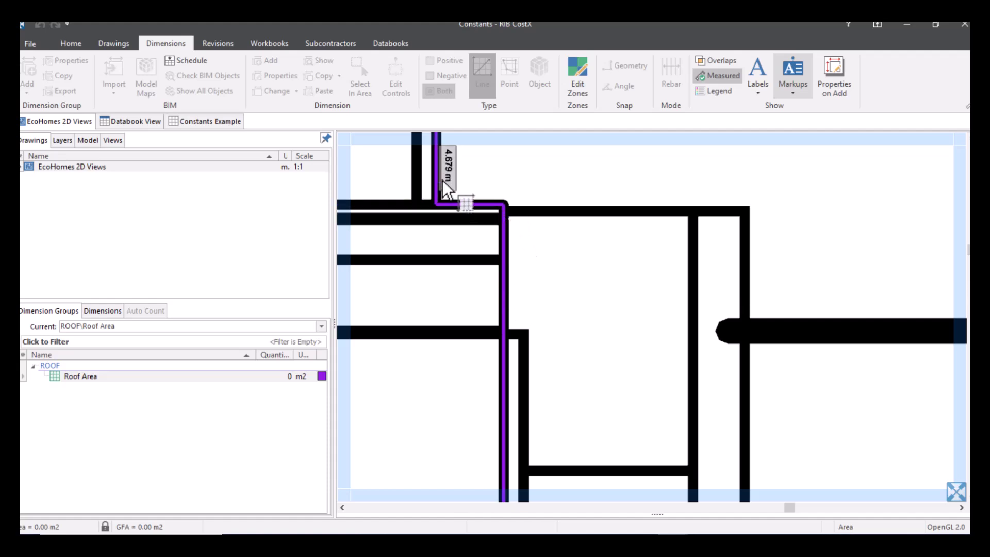
- Zoom out to the whole measured roof plan and select the Roof Area dimension group
scroll(719, 375, "down", 4)
scroll(720, 375, "down", 3)
left_click(74, 166)
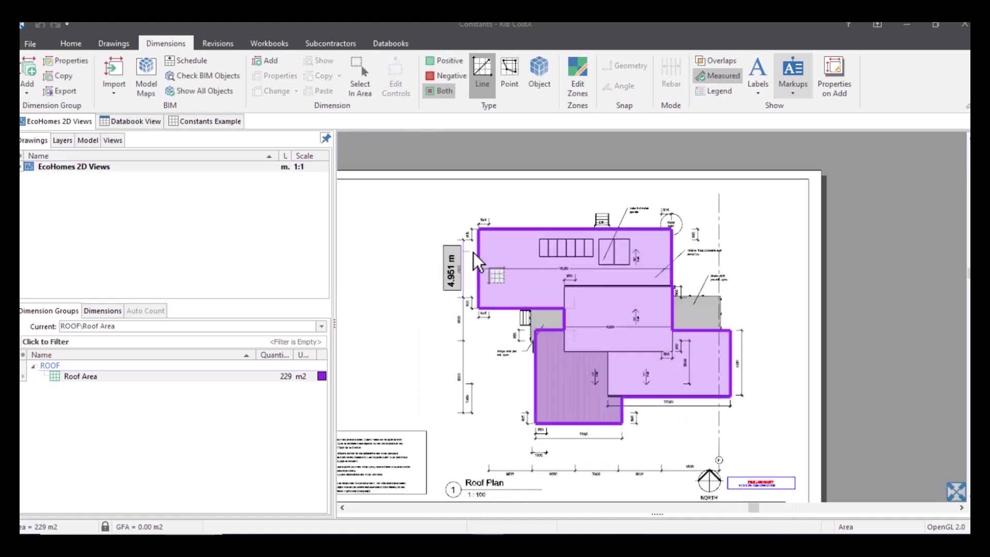
mouse_move(568, 299)
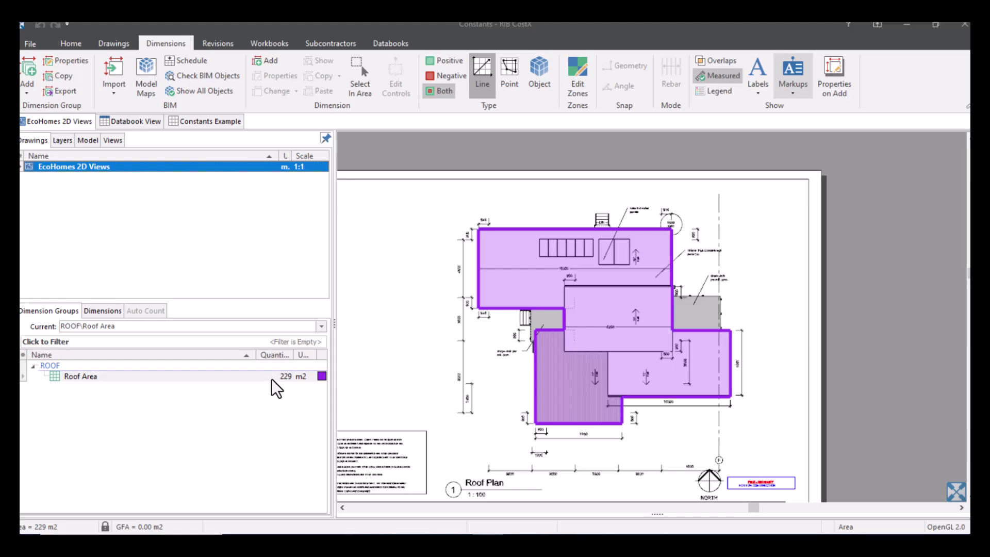
mouse_move(239, 378)
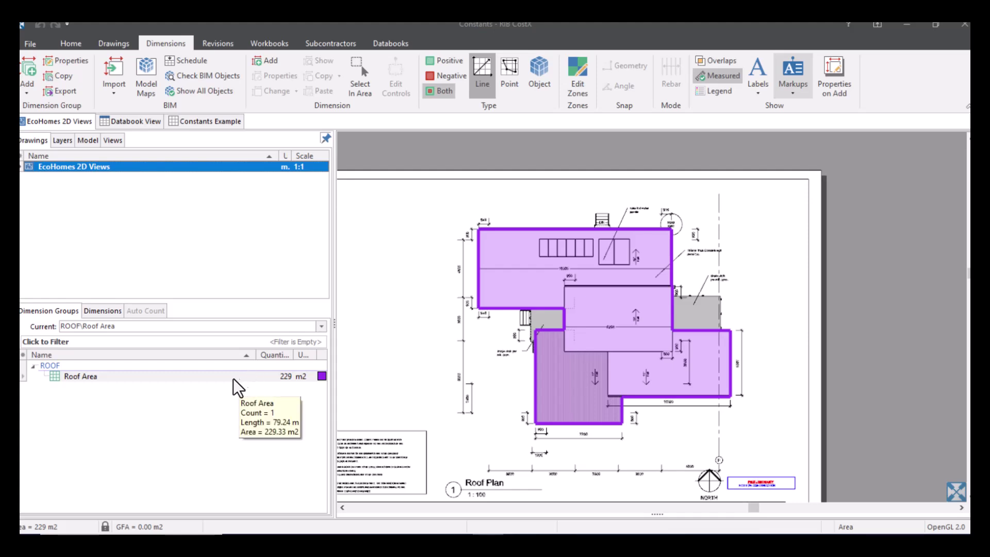
left_click_drag(188, 380, 186, 379)
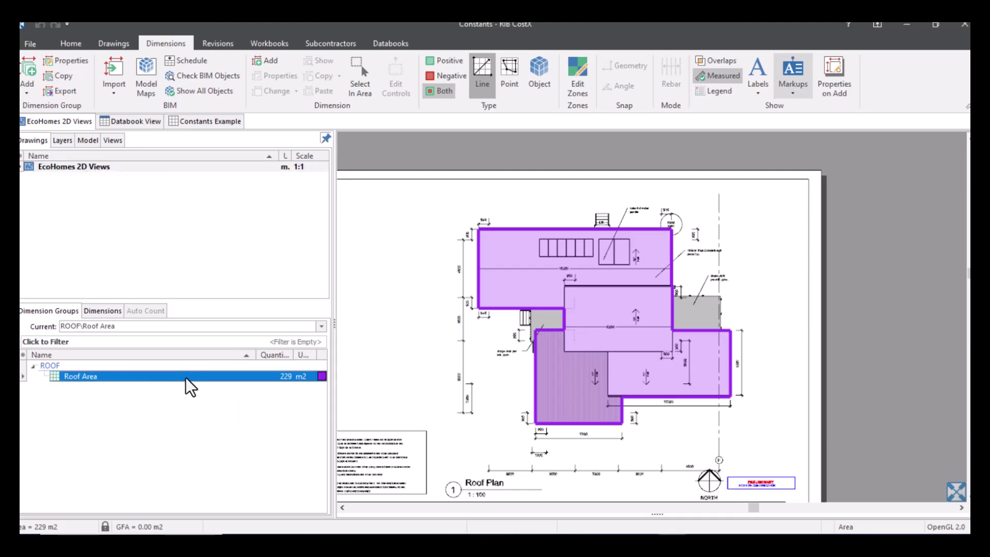
- Add a custom quantity named 'Pitched Area' with unit m2 to the Roof Area group
double_click(186, 379)
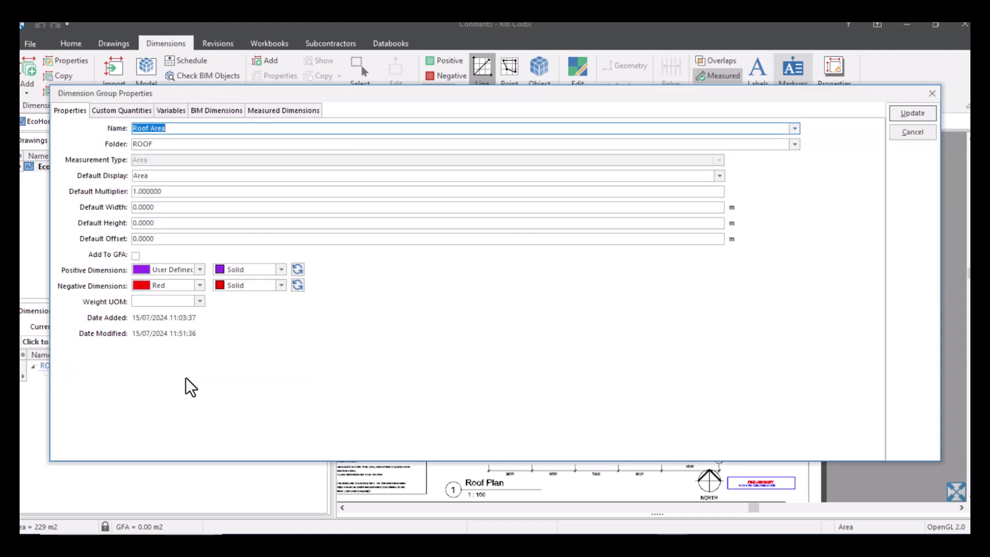
left_click(124, 111)
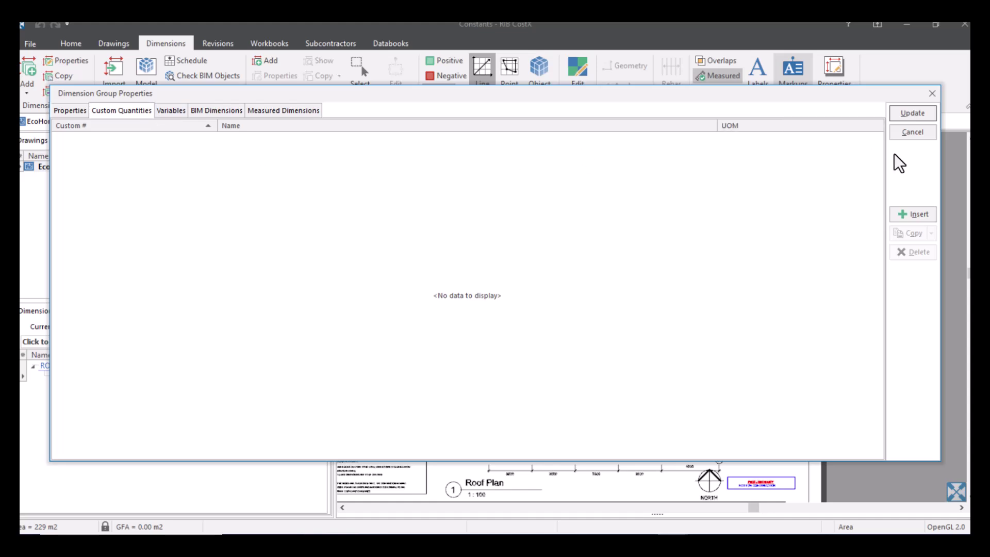
left_click(919, 215)
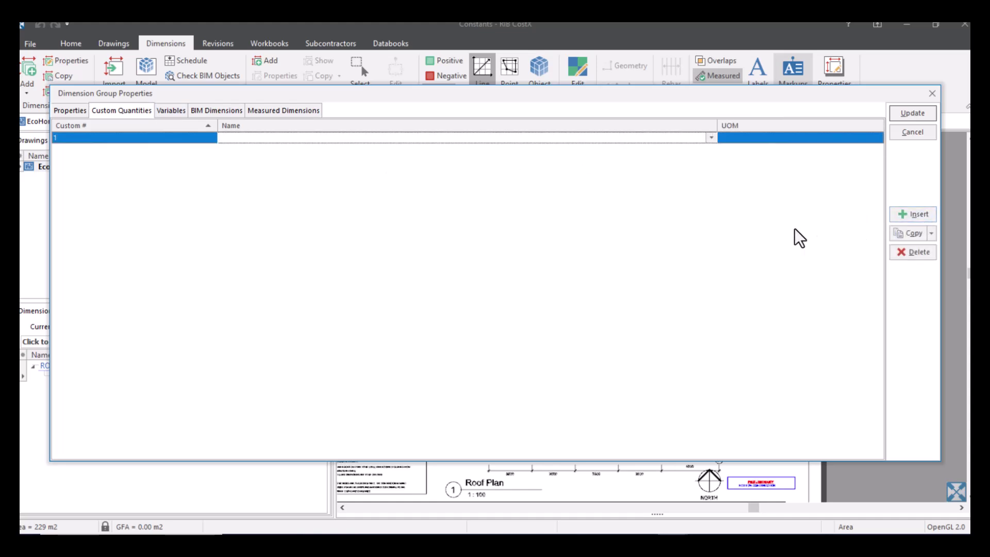
type("Pitched")
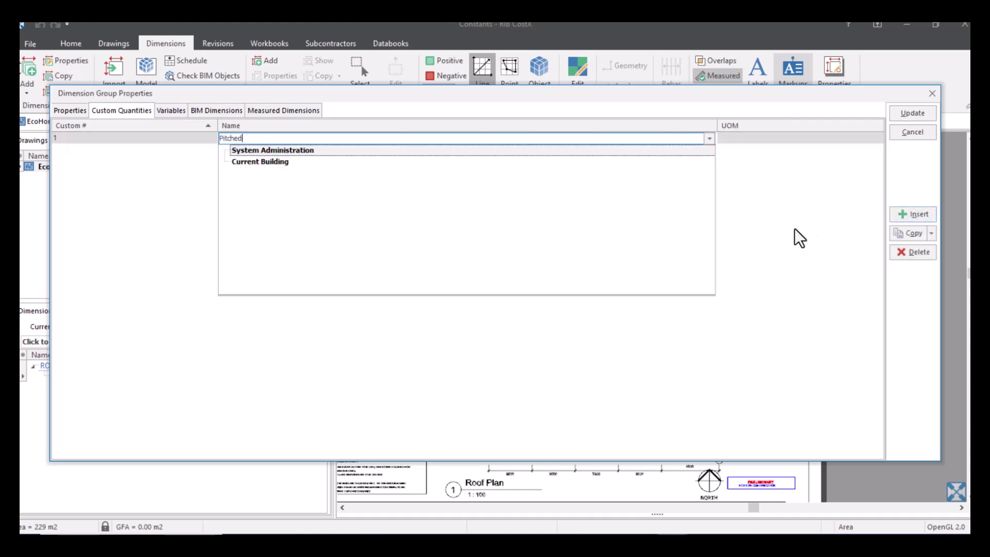
type(" Area")
left_click(840, 138)
left_click(877, 137)
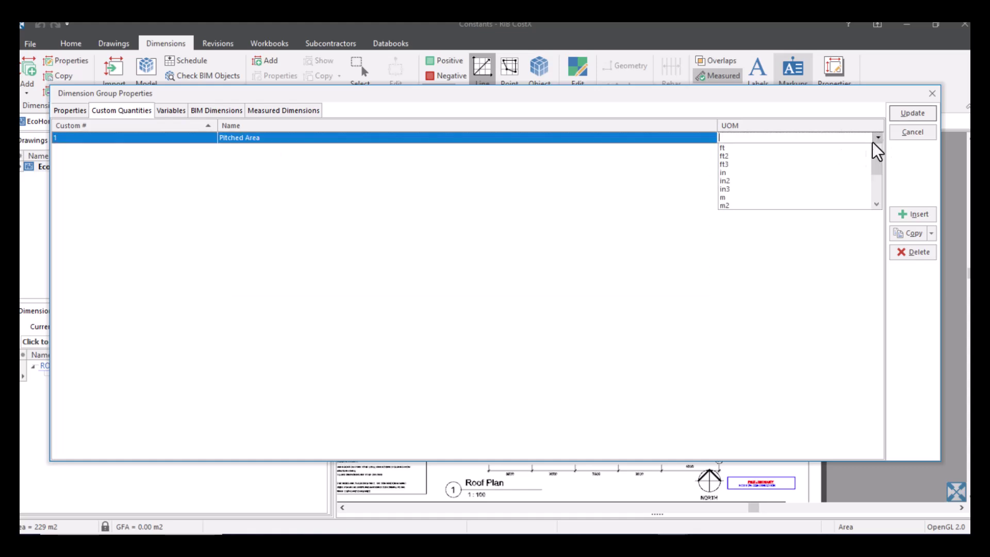
left_click(838, 205)
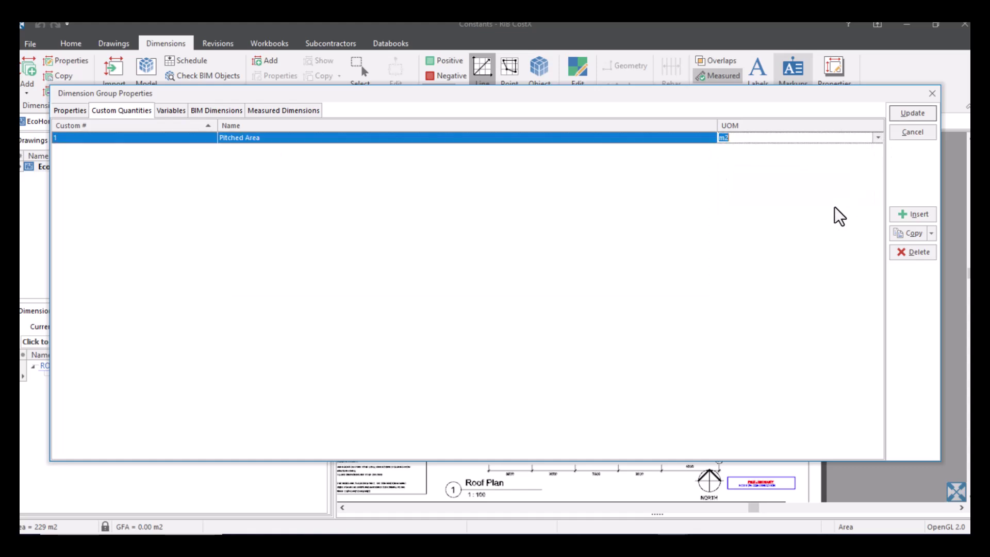
- Open the expression editor for Pitched Area's formula under Measured Dimensions
left_click(272, 114)
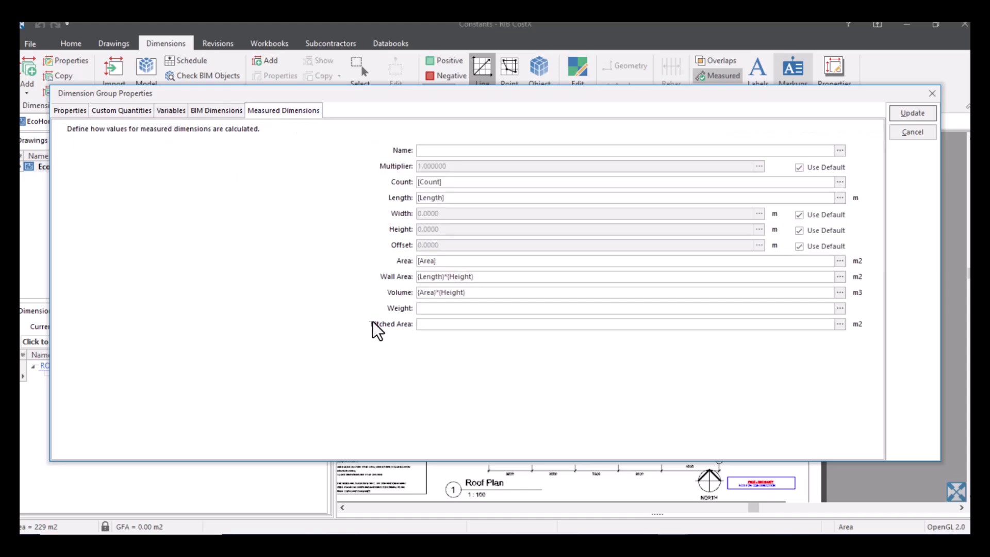
left_click(721, 325)
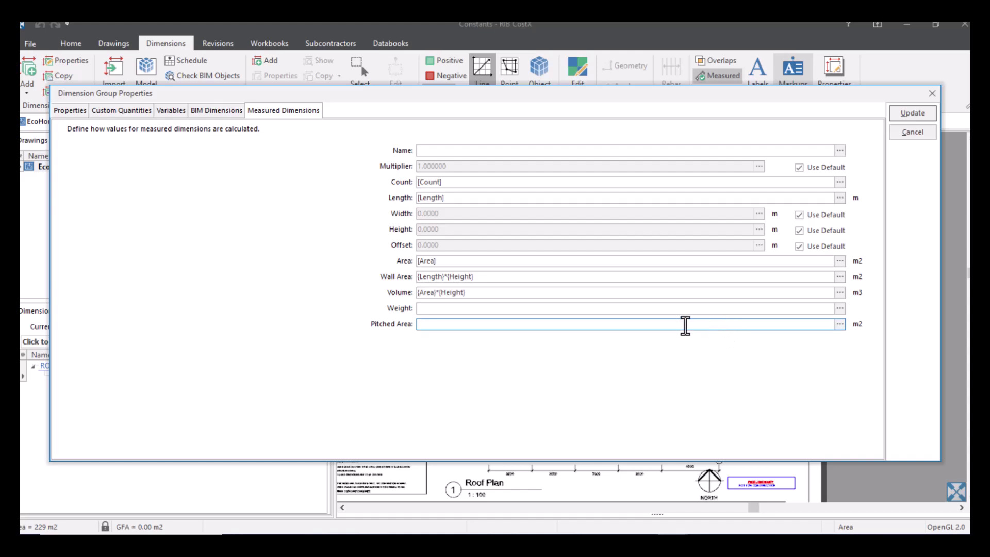
left_click(840, 325)
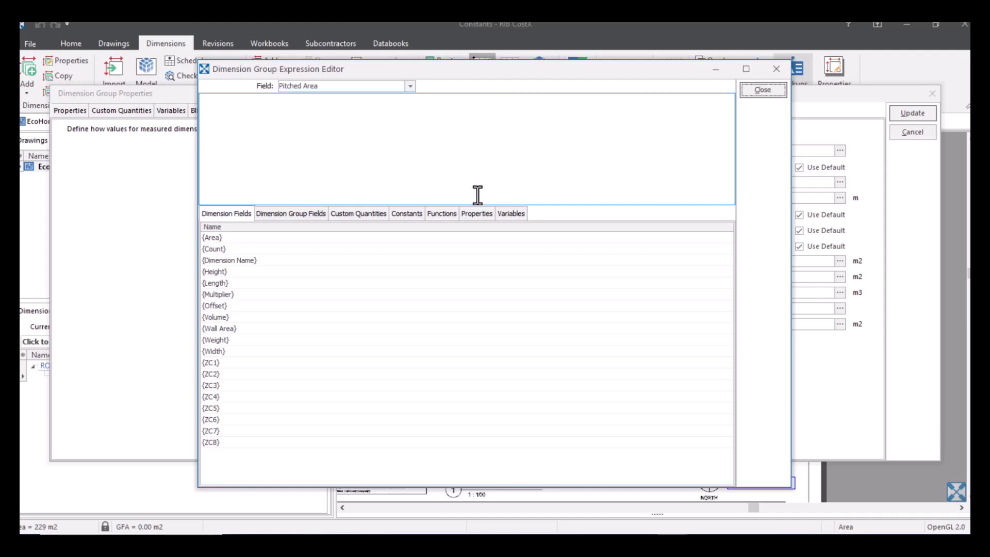
- Insert the [Area] property and the 40° roof pitch constant 1.305 from ROOFING\COVERINGS/RAFTERS
left_click(471, 213)
double_click(274, 242)
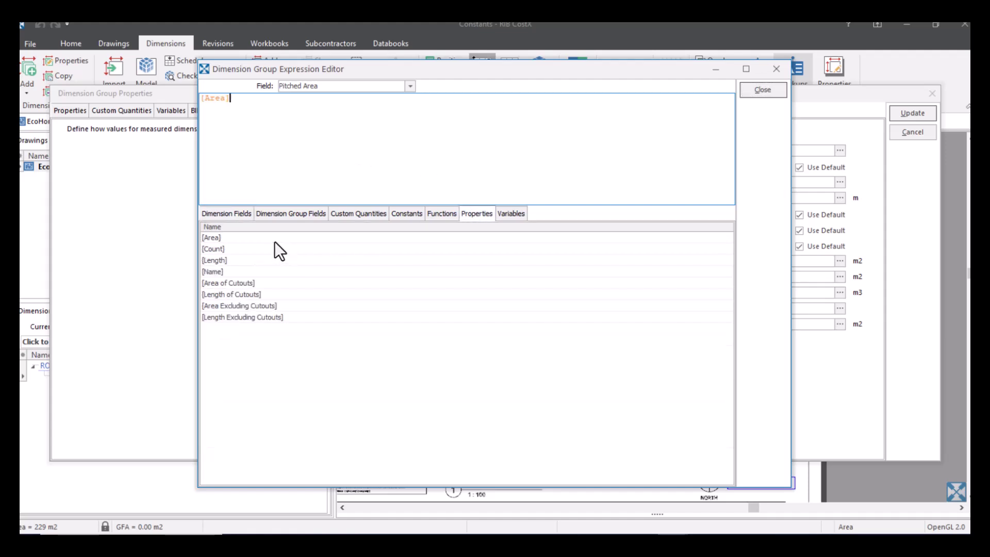
left_click(357, 156)
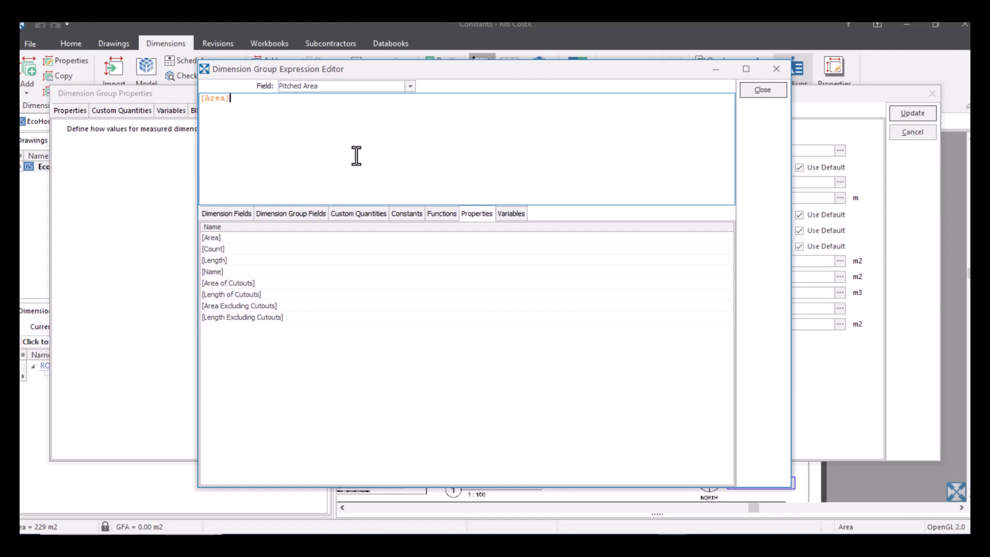
left_click(413, 214)
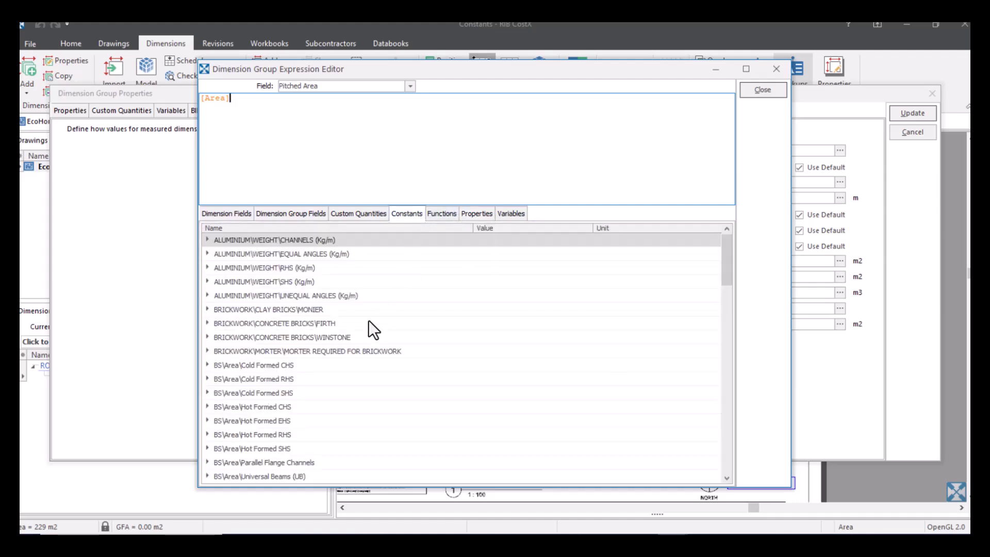
scroll(368, 322, "down", 5)
scroll(366, 323, "down", 6)
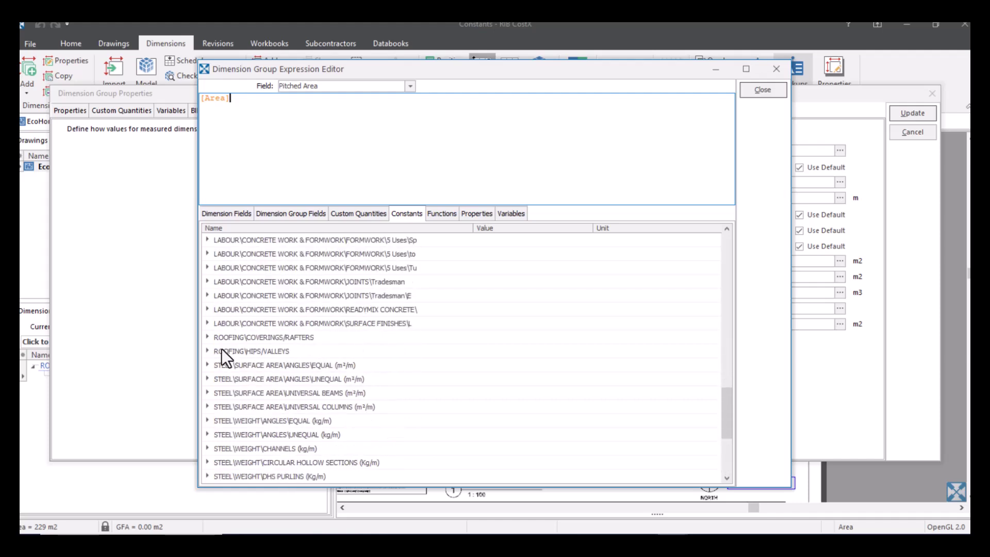
left_click(207, 338)
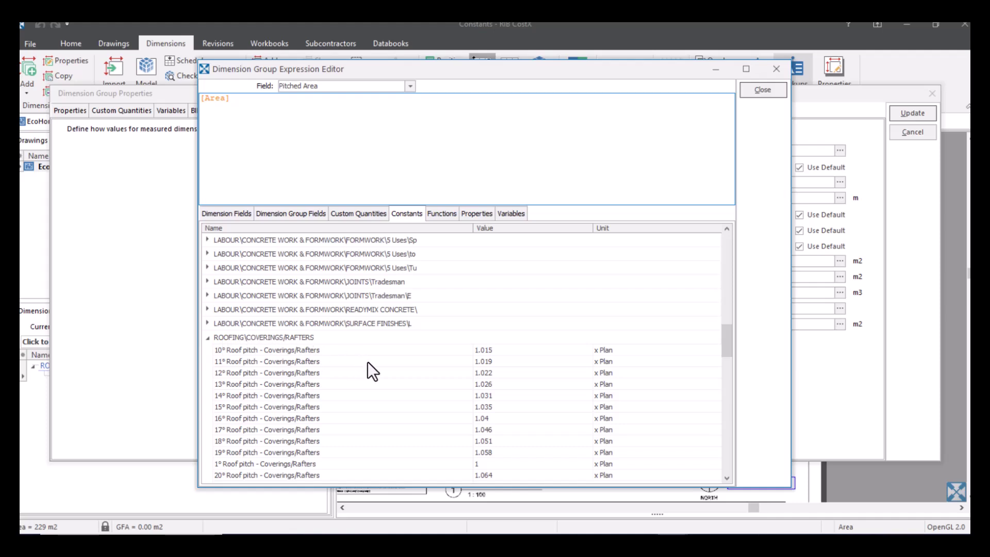
scroll(336, 379, "down", 8)
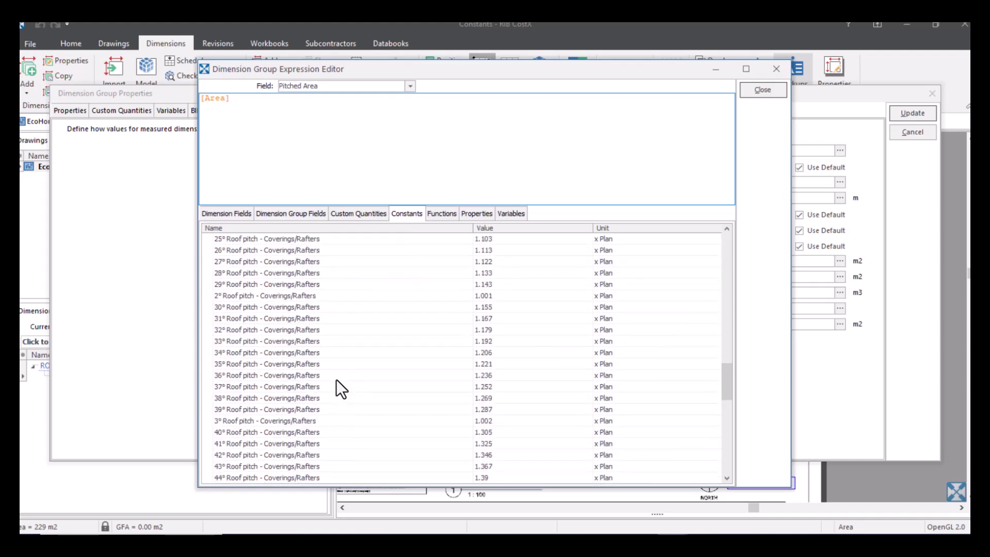
scroll(336, 379, "down", 3)
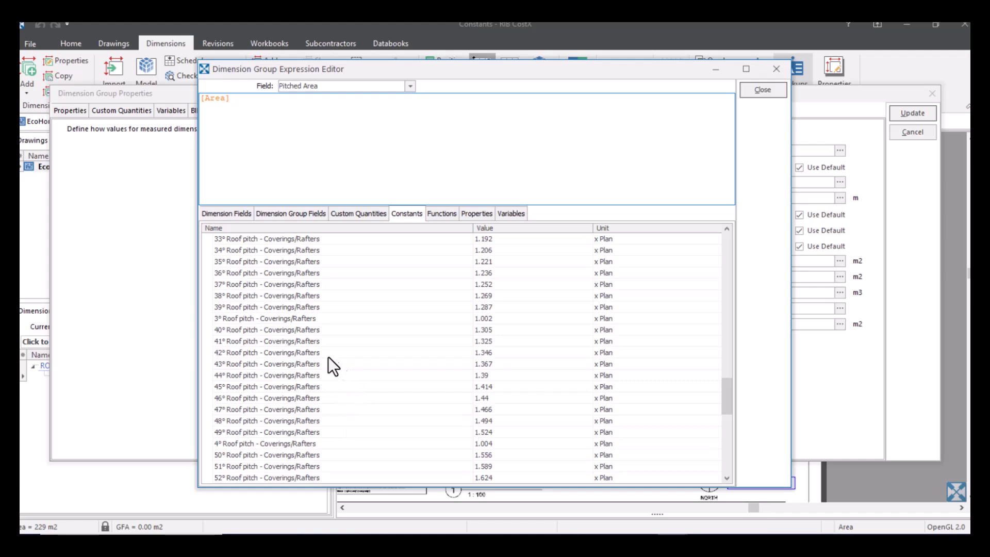
double_click(322, 330)
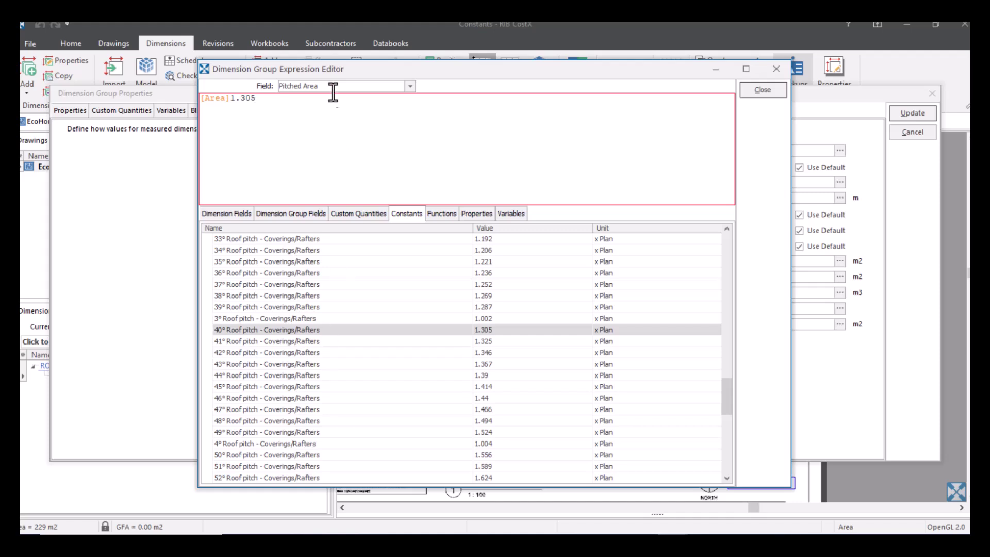
- Add * between them to make the formula [Area]*1.305, then close the editor
left_click(231, 98)
type("*")
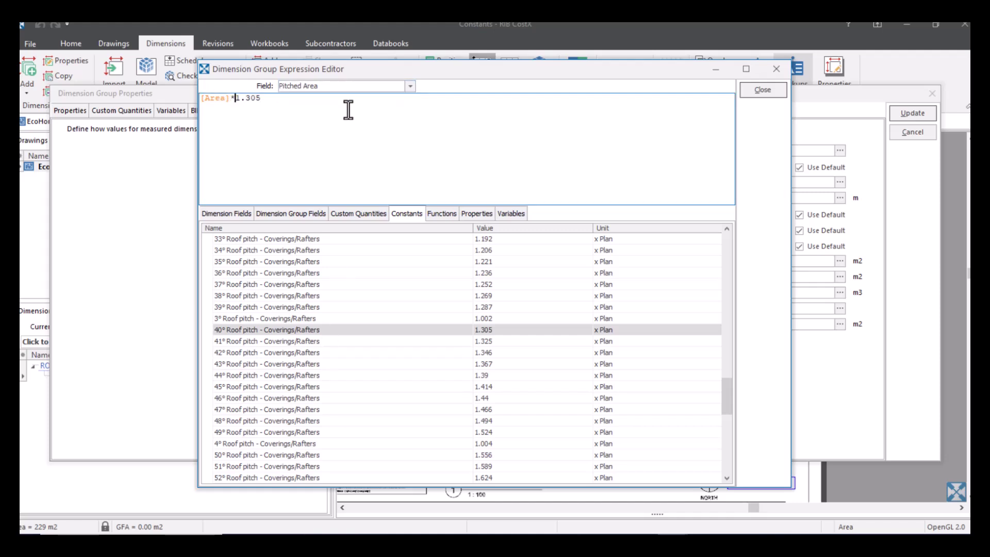
left_click(348, 109)
left_click(764, 91)
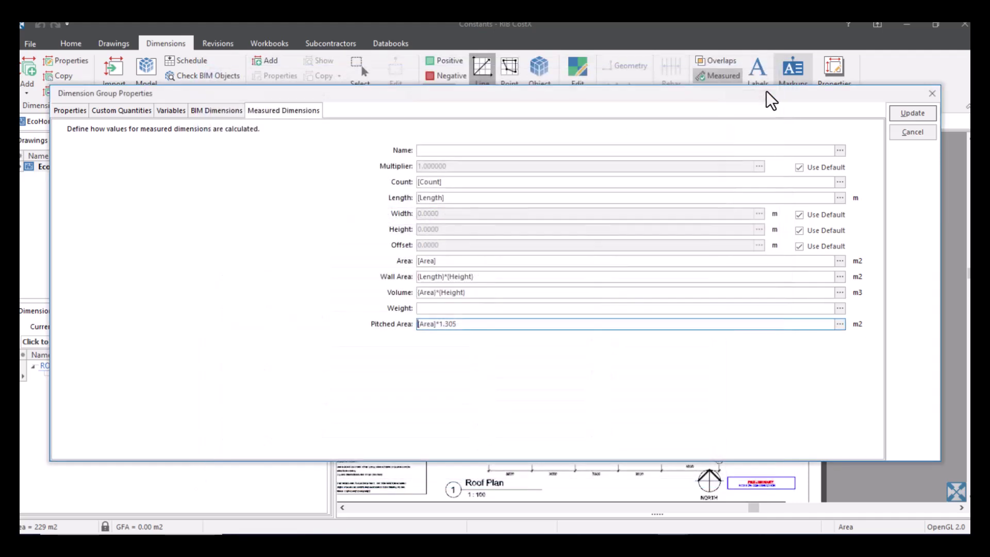
- Update the dimension group, confirm Roof Area's 299.27 m2 Pitched Area, and open Constants Example
left_click(417, 324)
left_click(911, 116)
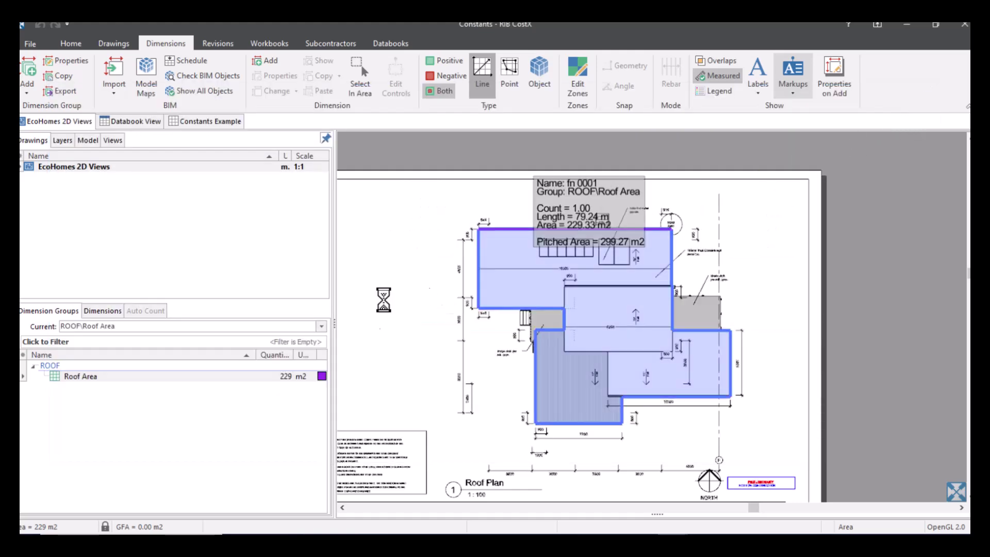
left_click(175, 377)
mouse_move(176, 378)
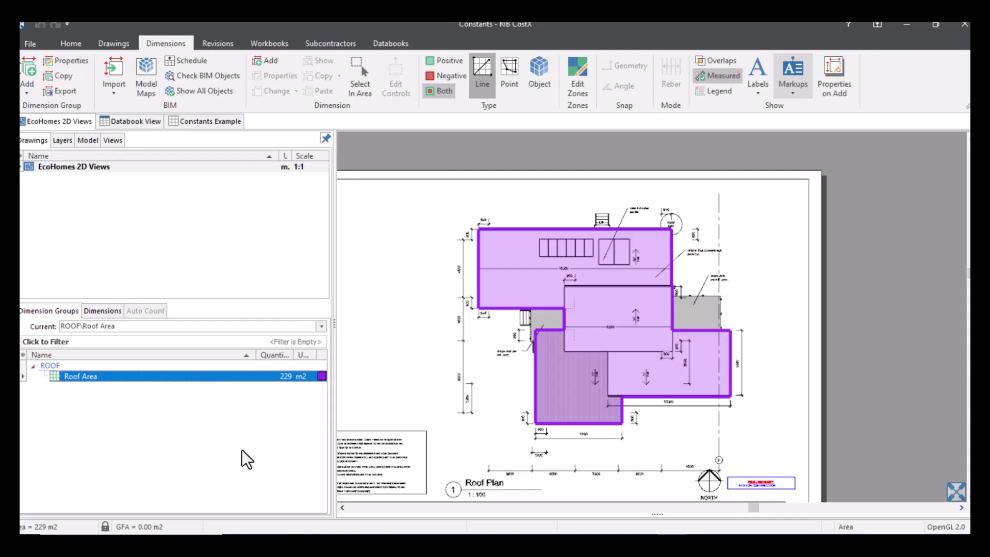
left_click(209, 120)
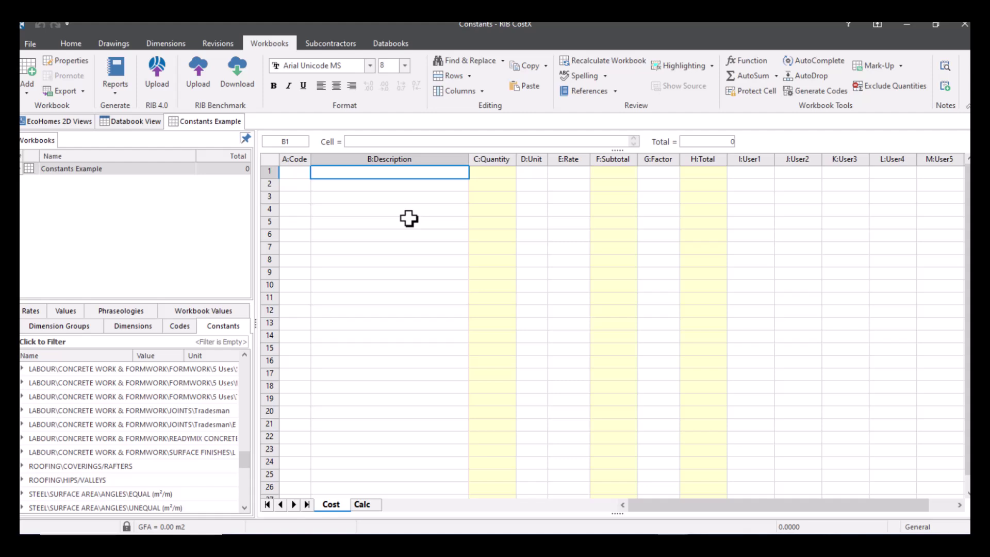
- Add a 'Roof Coverings' row with C1 linked to Roof Area's Pitched Area quantity
type("Roof Cov")
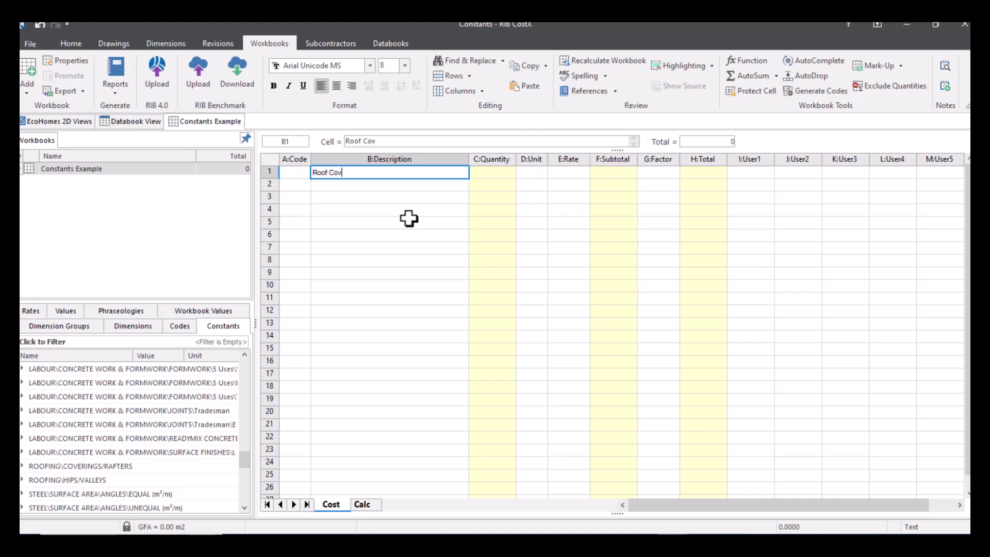
type("erings")
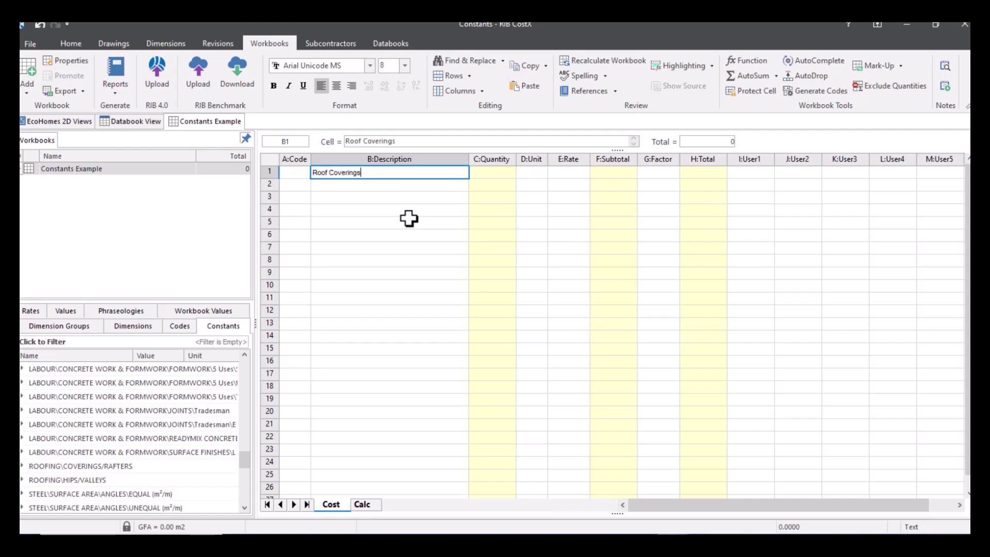
left_click(66, 326)
left_click(134, 376)
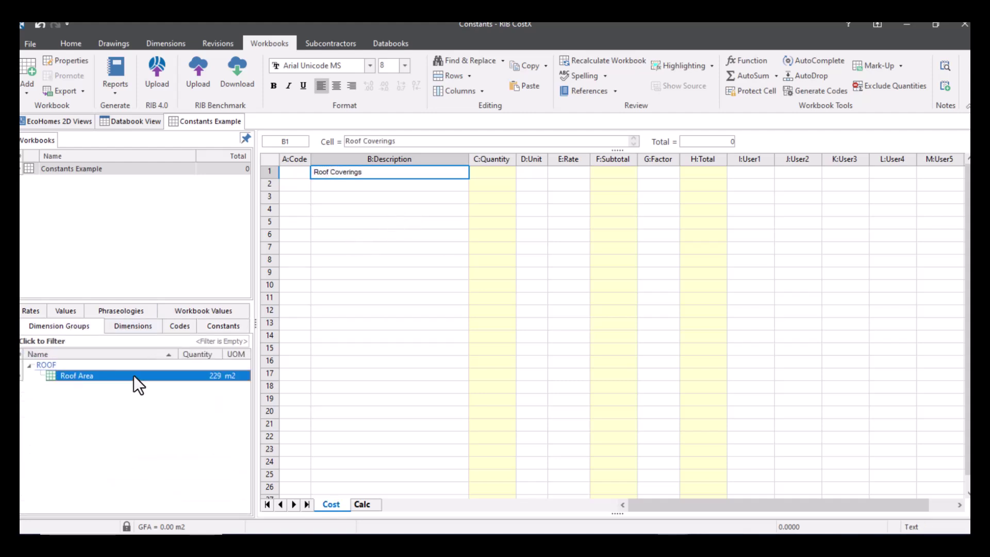
left_click_drag(134, 376, 507, 170)
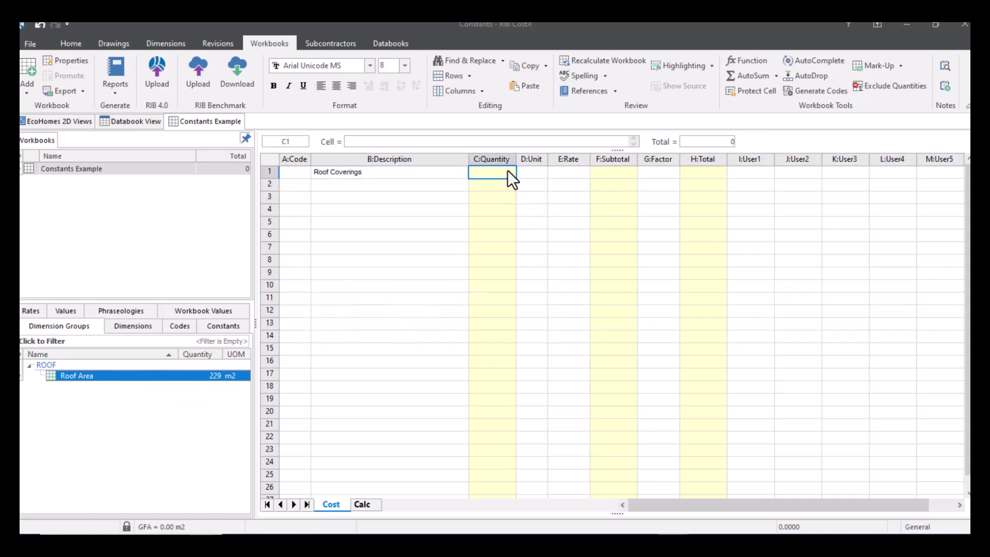
left_click(604, 322)
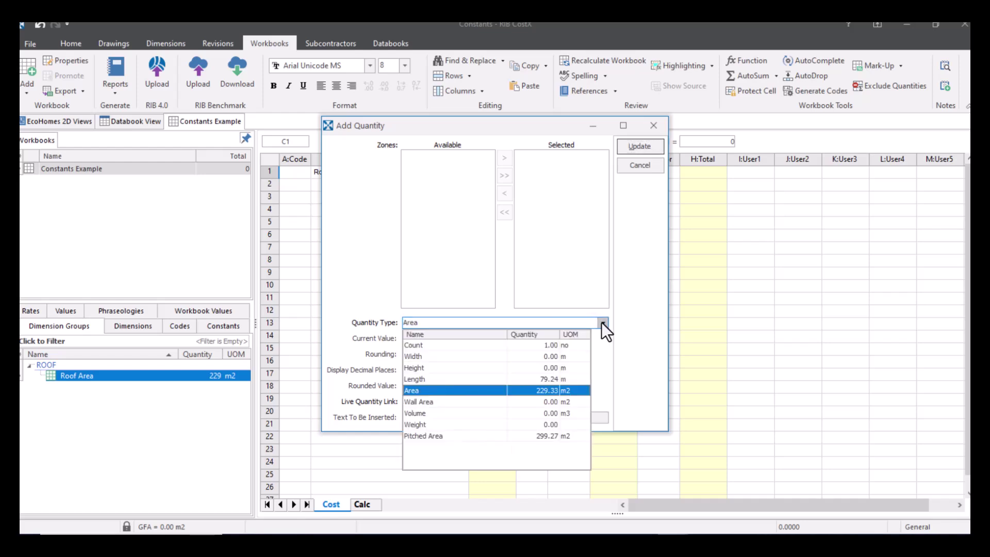
left_click(527, 436)
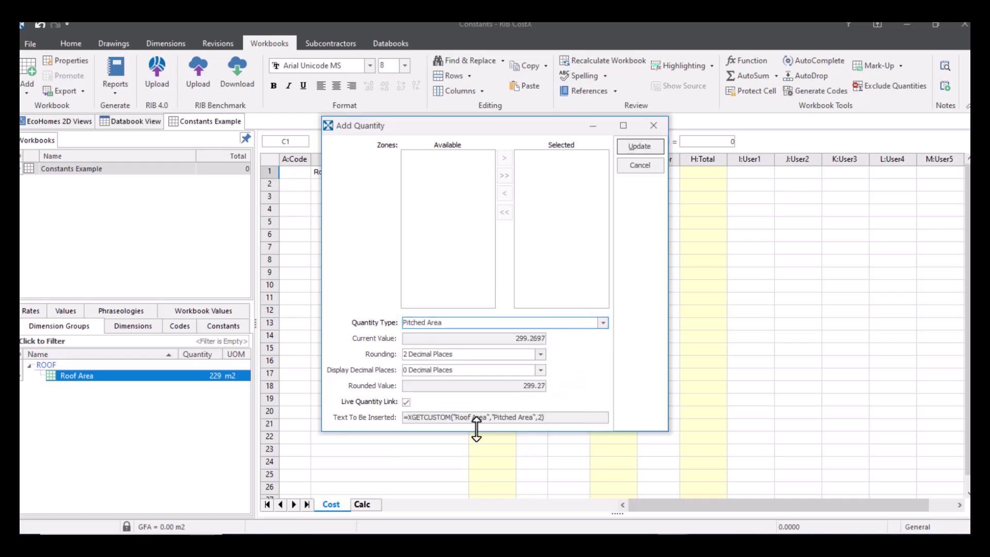
left_click(642, 147)
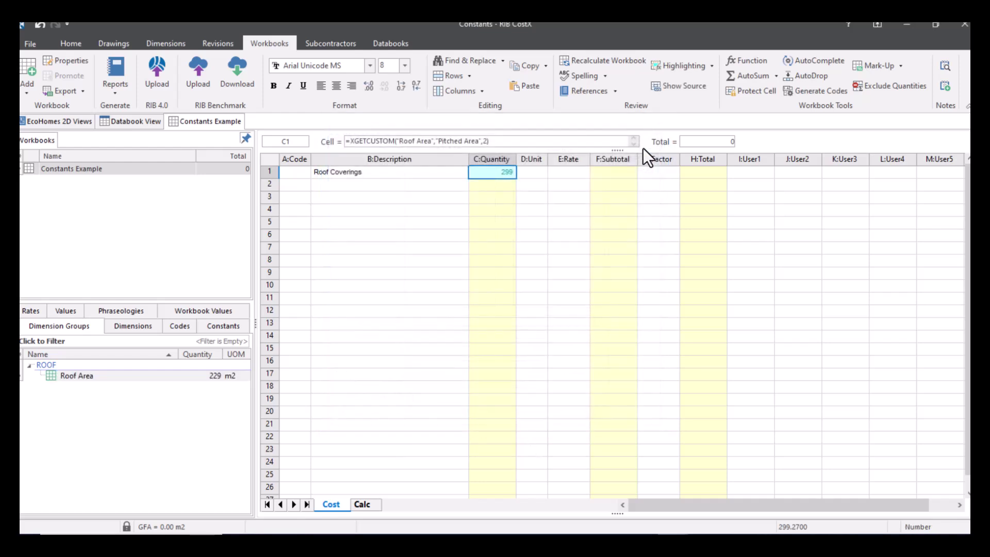
- Set the Roof Coverings unit in D1 to m²
left_click(578, 211)
left_click(537, 172)
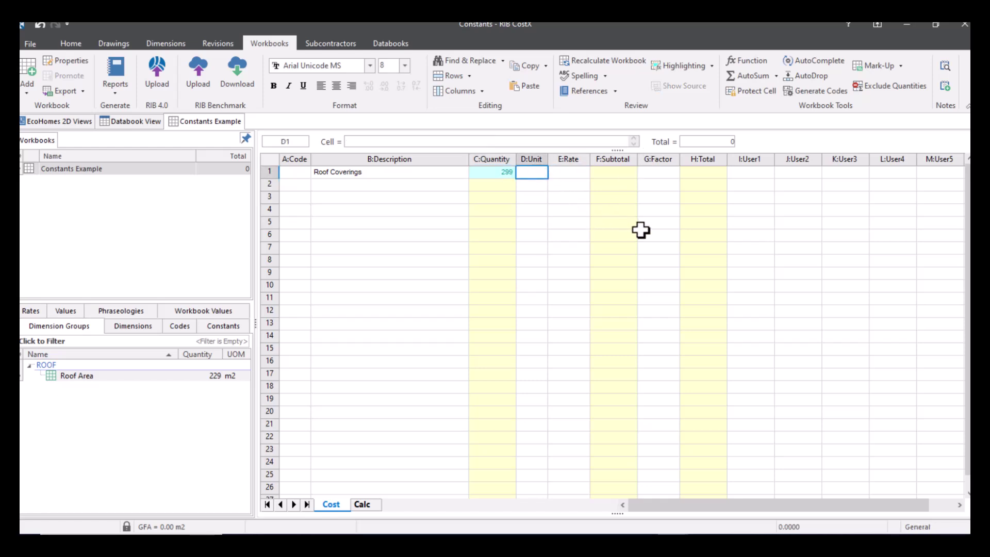
type("m²")
key("Tab")
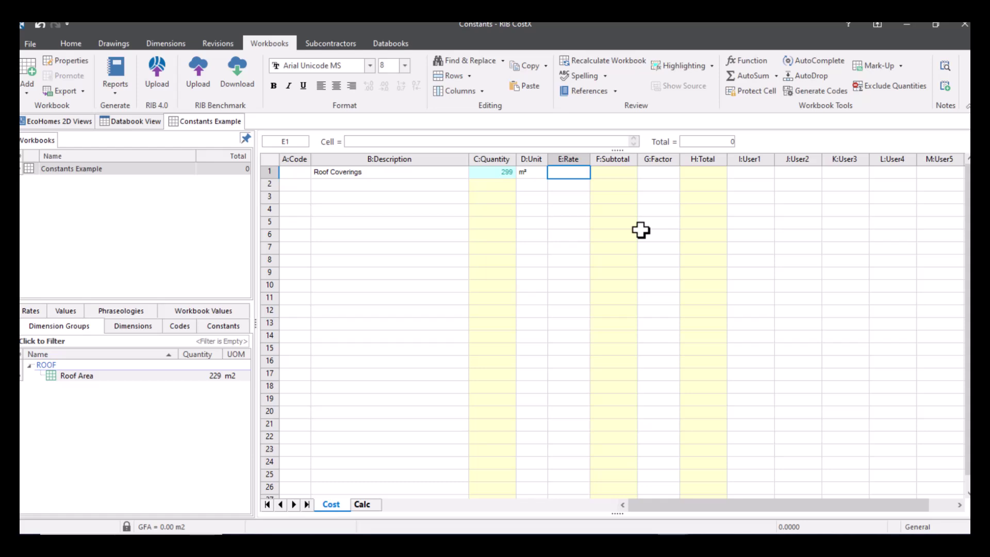
- Rate Roof Coverings at 160 and verify the 47,883.2 subtotal and 47,883 total
type("160")
key("Return")
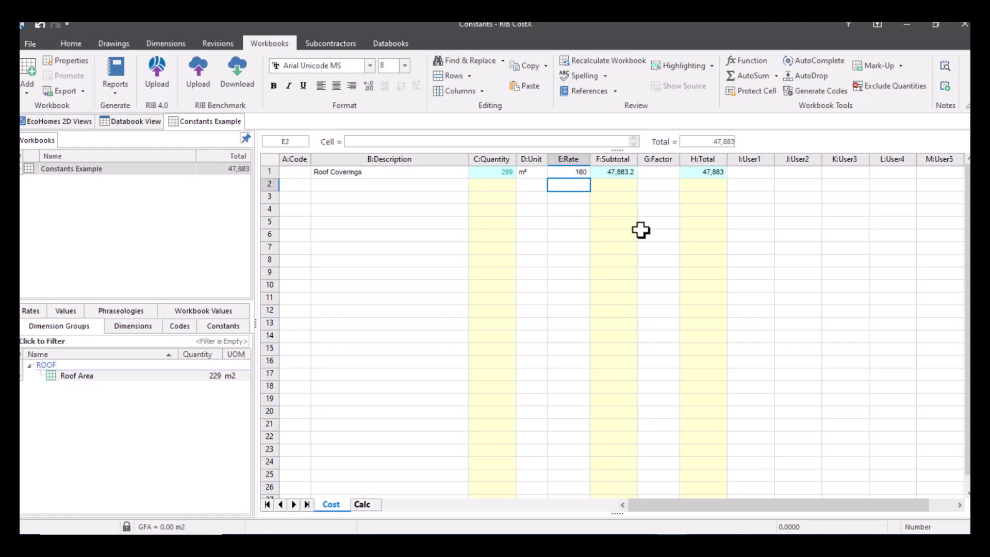
left_click(625, 172)
left_click(717, 172)
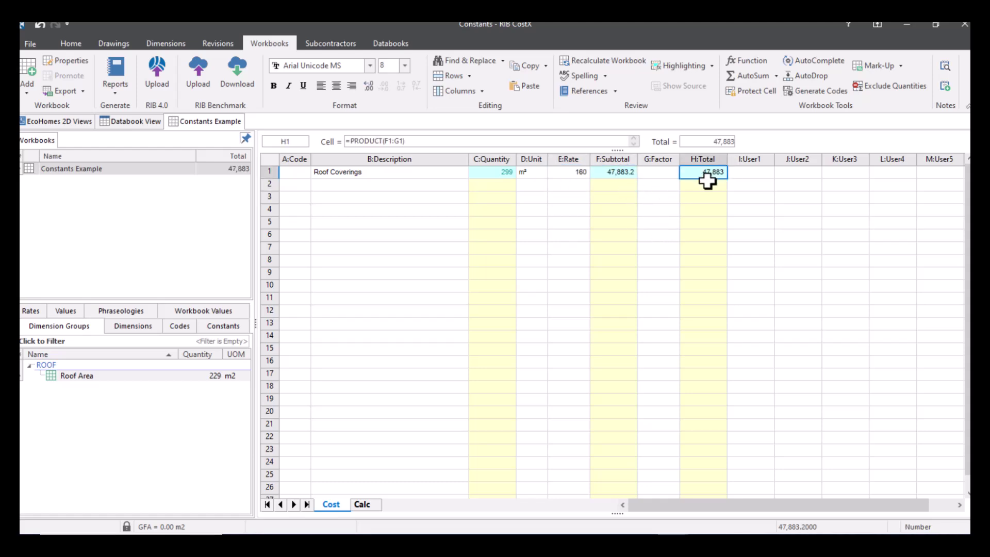
left_click(668, 208)
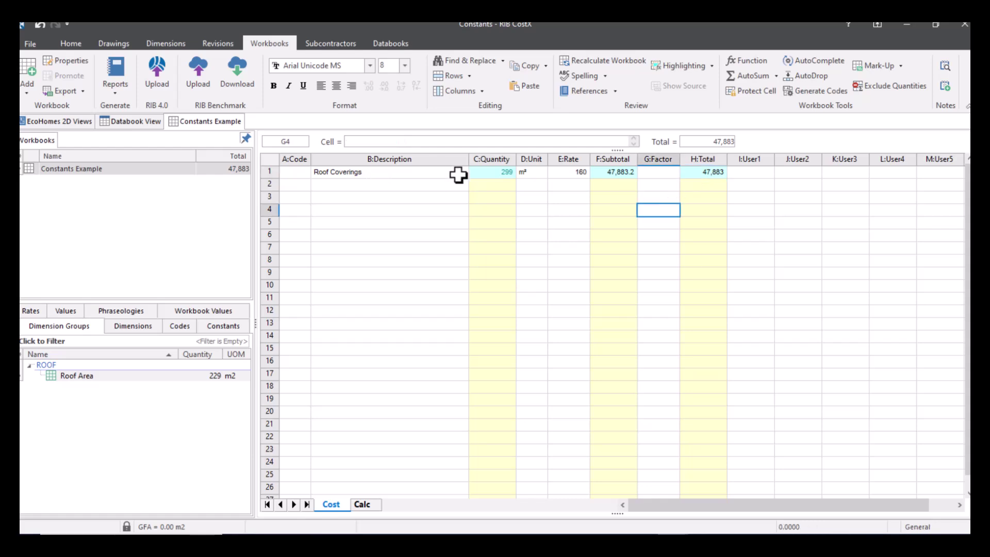
- Insert the Roof Area dimension group as row 2, linking its 229 m2 plan area
mouse_move(121, 377)
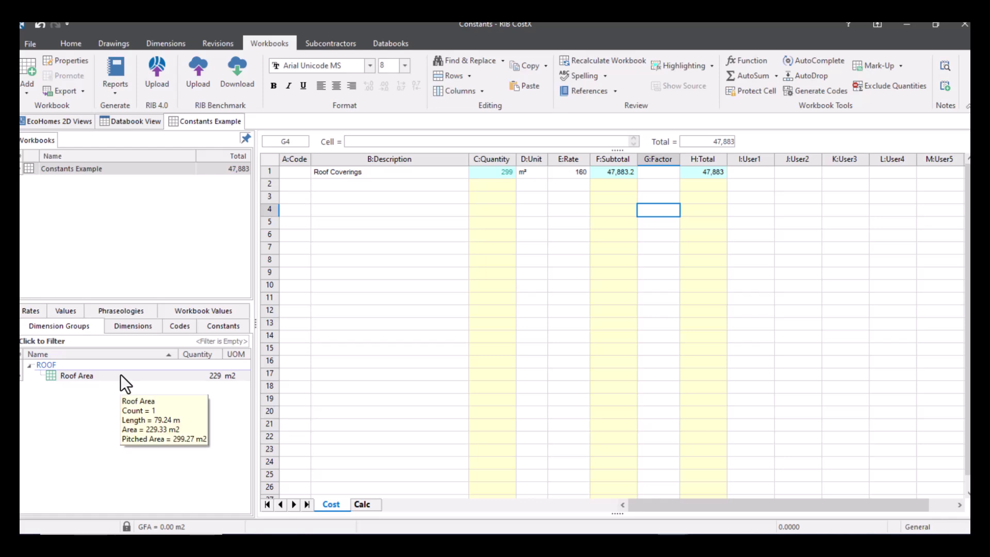
left_click_drag(119, 374, 362, 189)
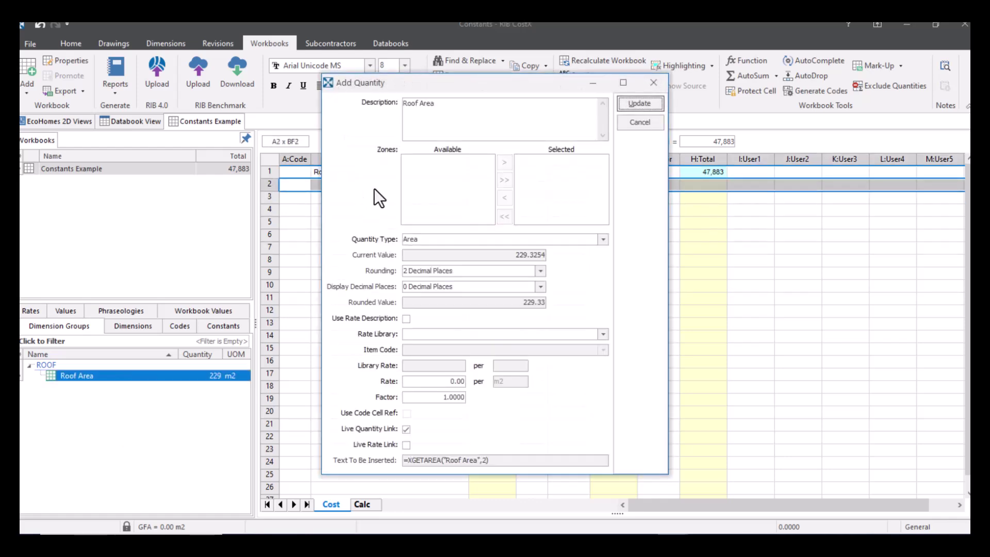
left_click(632, 103)
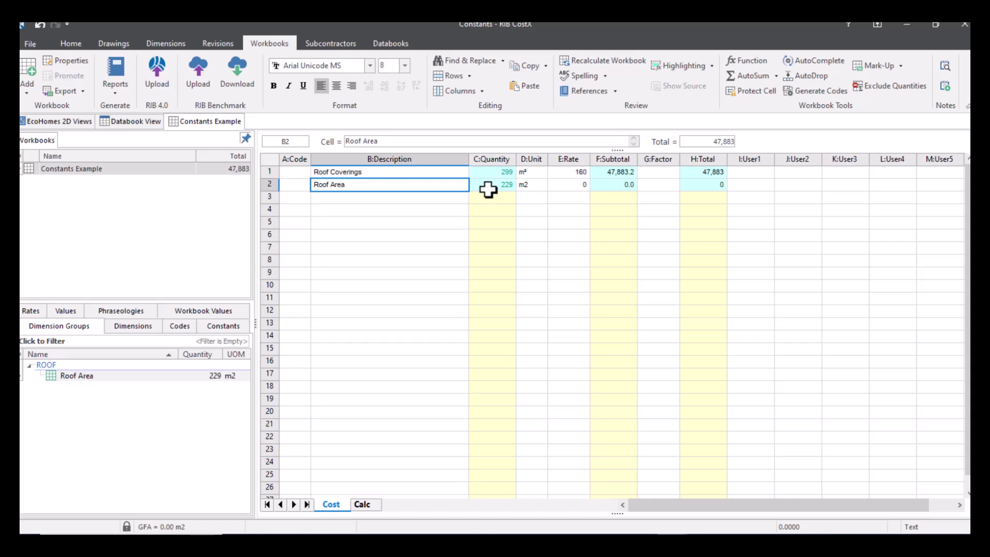
left_click(407, 195)
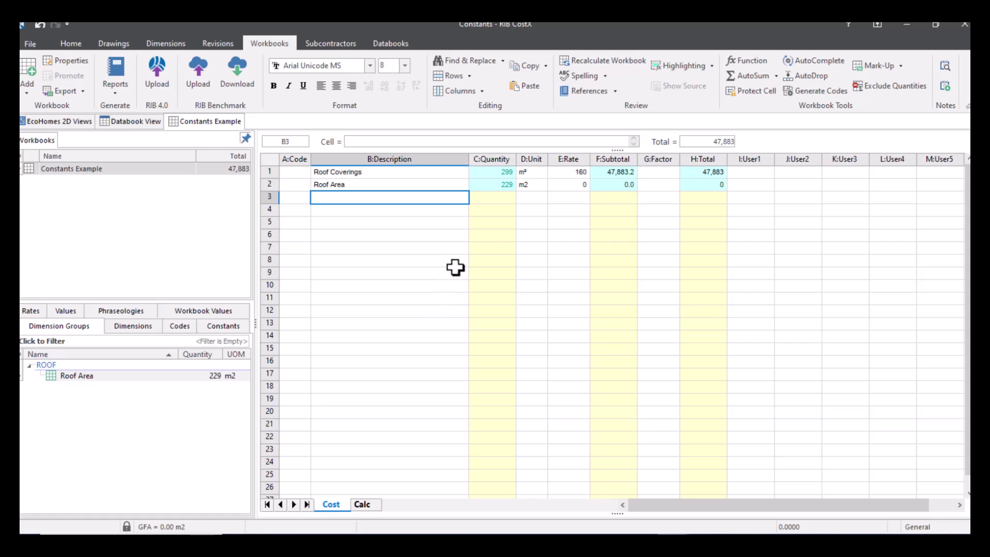
- Put the ROOFING\COVERINGS/RAFTERS '40° Roof pitch' constant (1.30500) into Roof Area's factor cell G2
left_click(368, 185)
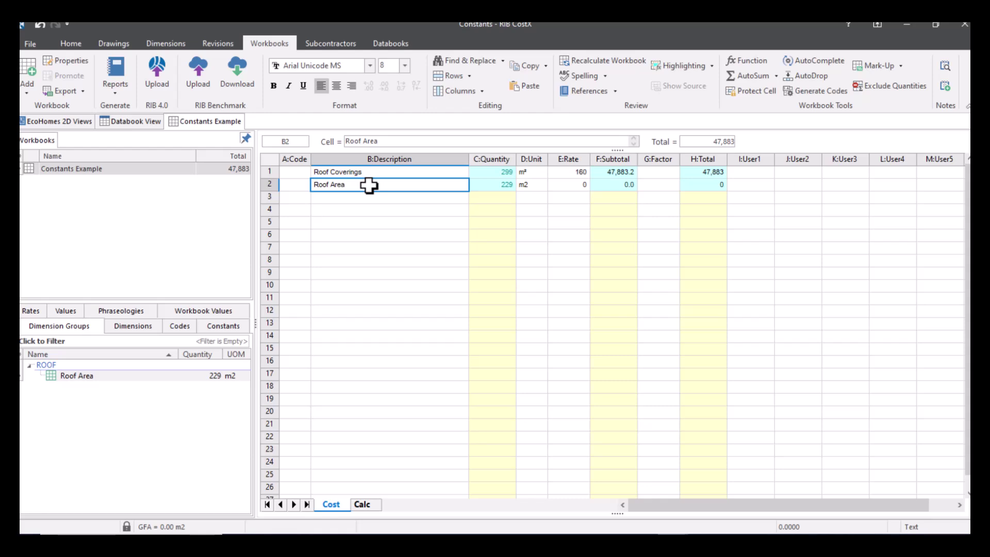
left_click(230, 325)
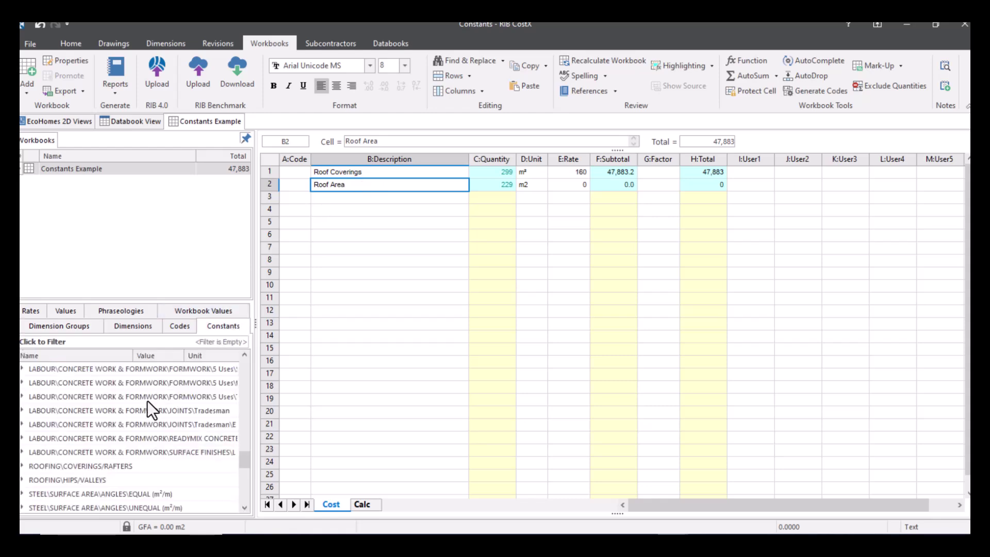
left_click(213, 330)
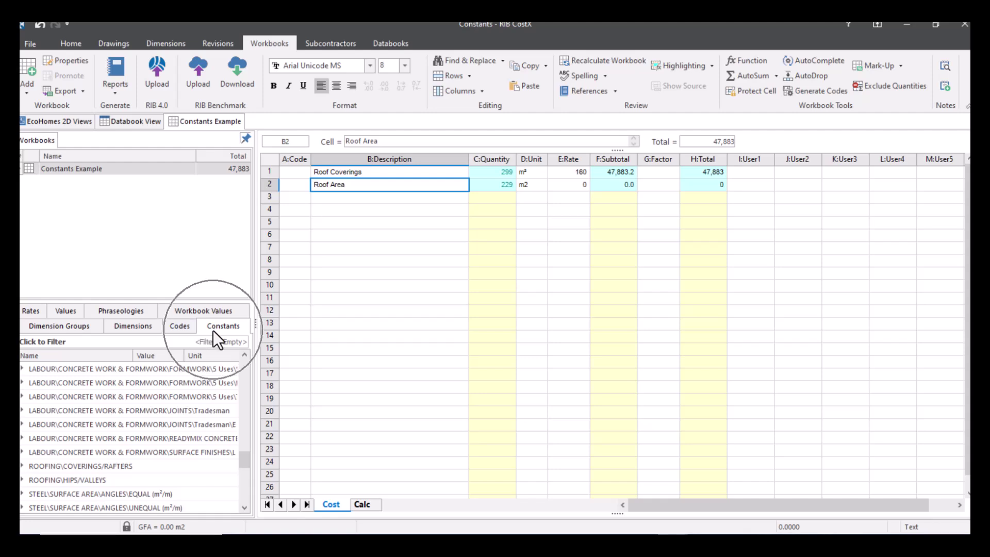
left_click(21, 466)
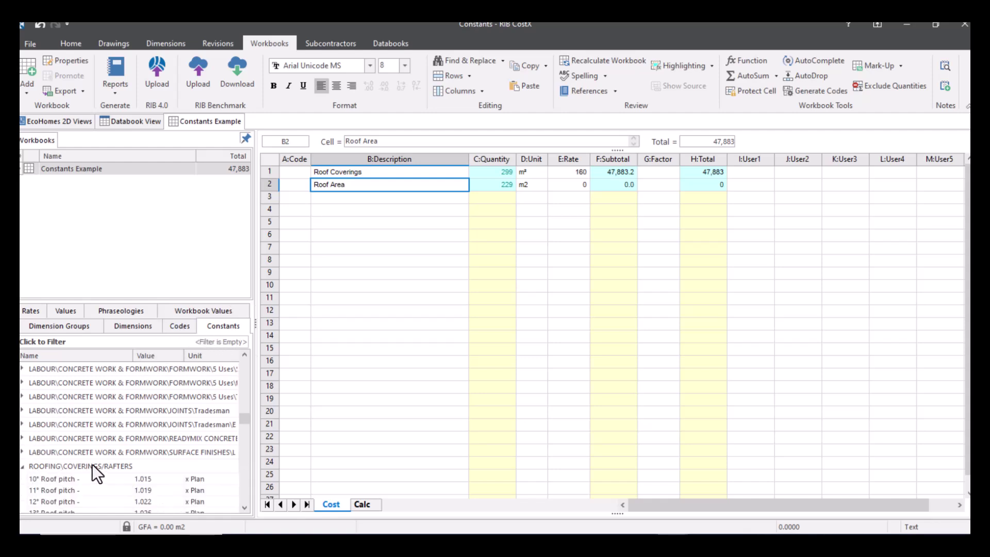
scroll(121, 454, "down", 1)
scroll(120, 453, "down", 1)
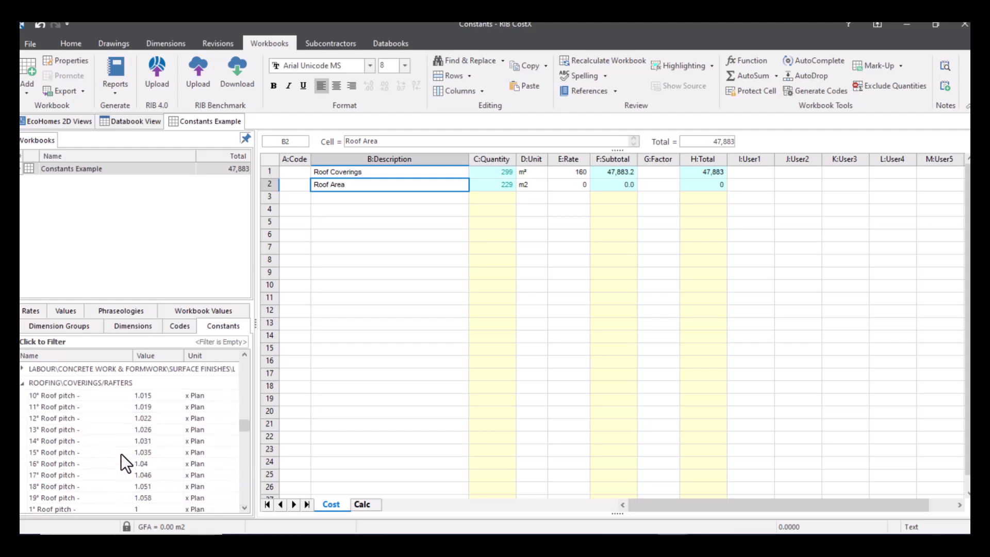
scroll(121, 453, "down", 8)
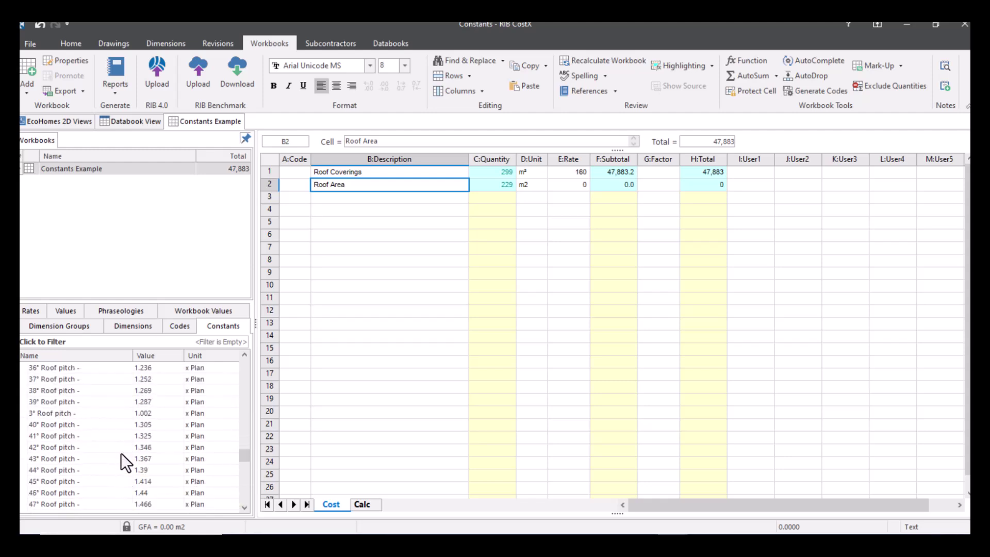
left_click(92, 425)
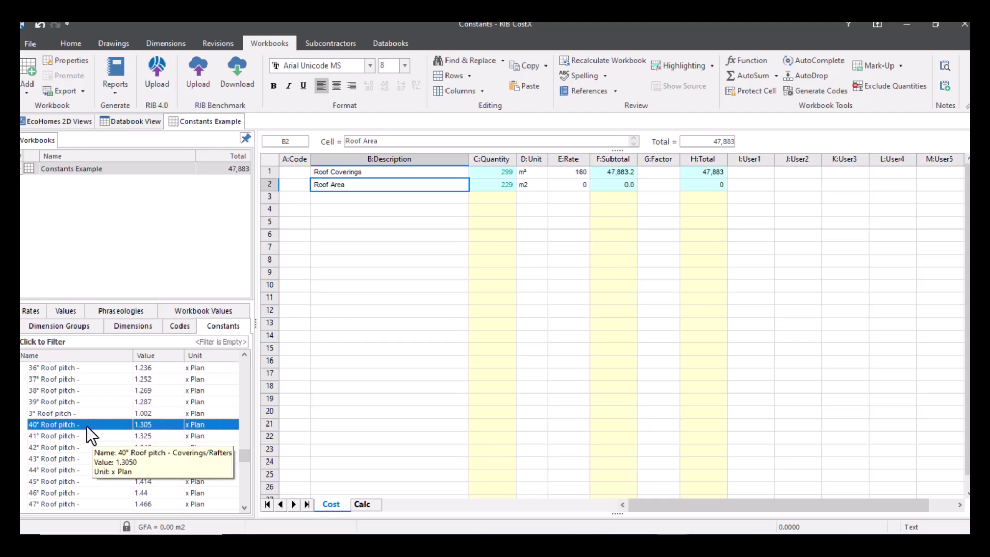
left_click_drag(87, 426, 670, 188)
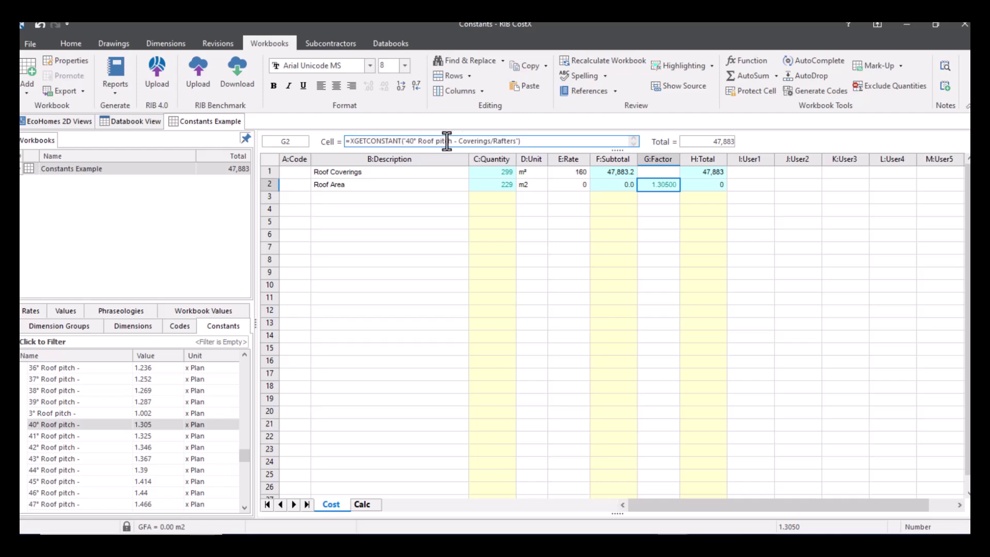
- Rate Roof Area at 160 and check its 47,884 total and the Roof Coverings quantity formula
left_click(571, 184)
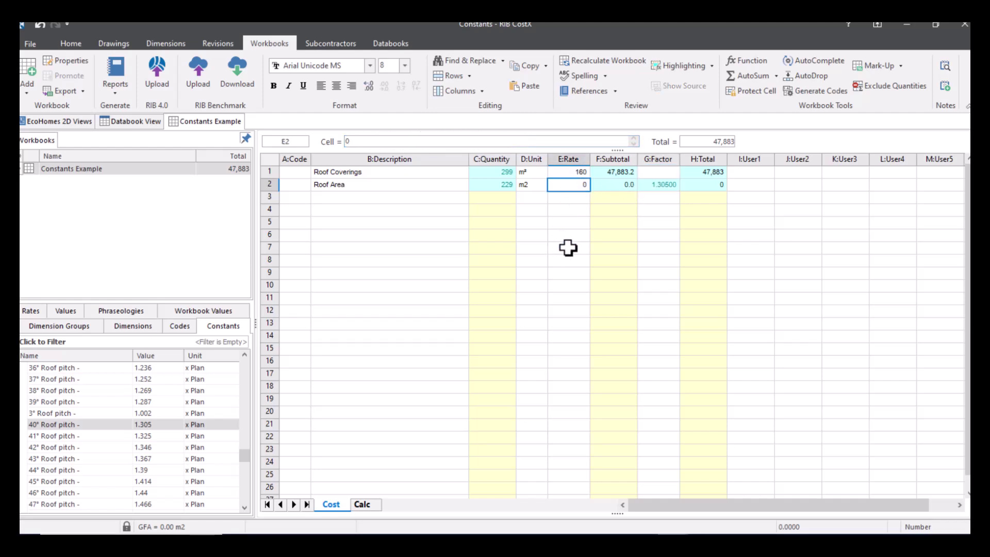
type("160")
key("Return")
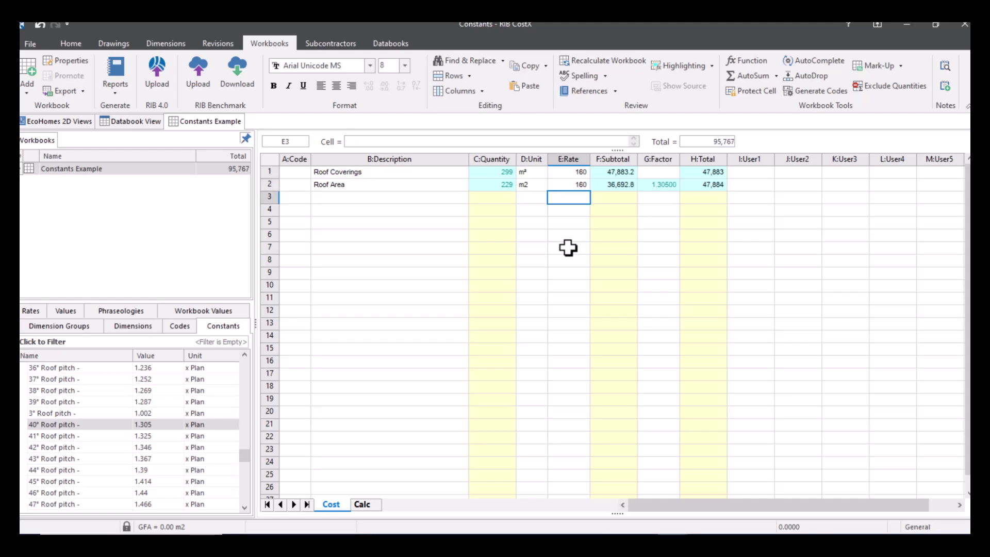
left_click(689, 186)
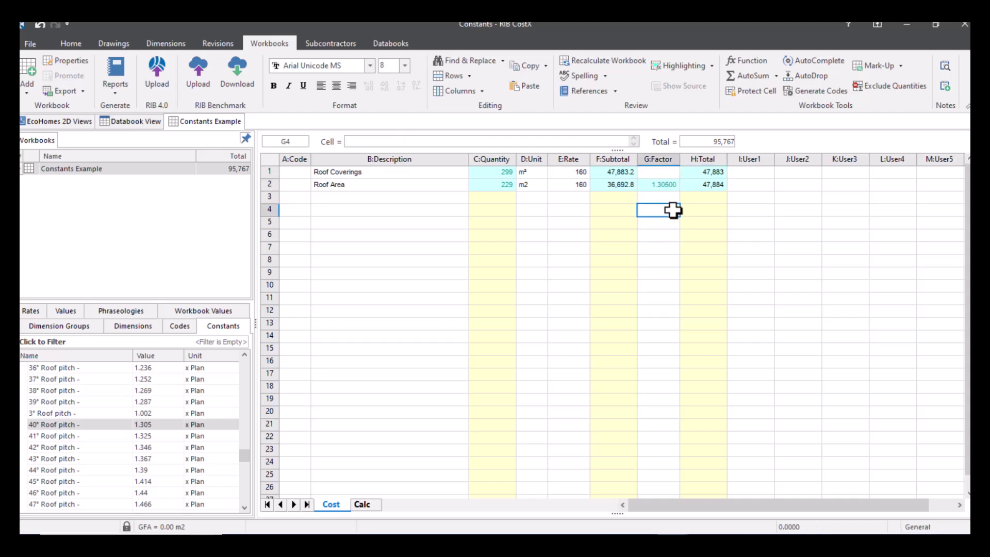
left_click(488, 175)
left_click(598, 259)
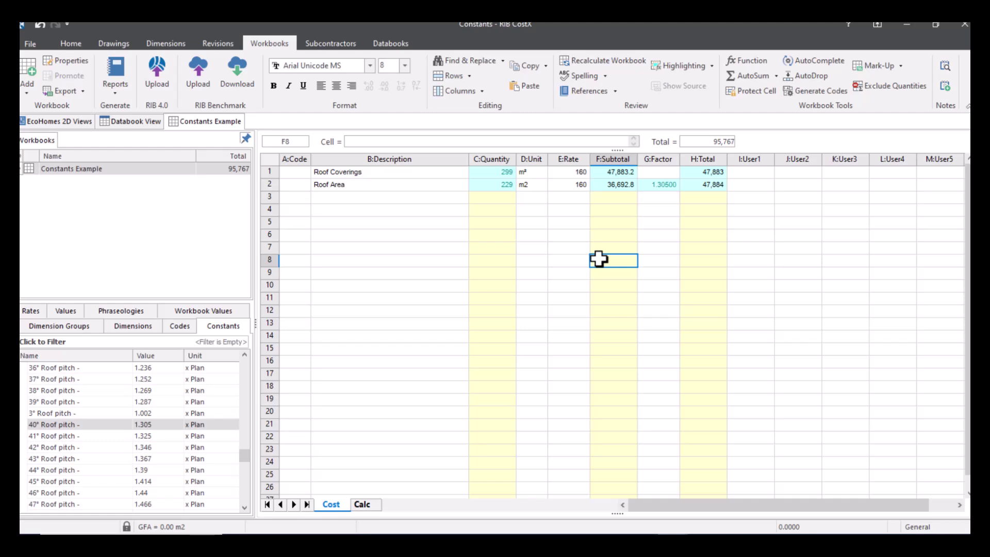
- Collapse the ROOFING\COVERINGS/RAFTERS constants group
scroll(190, 418, "up", 10)
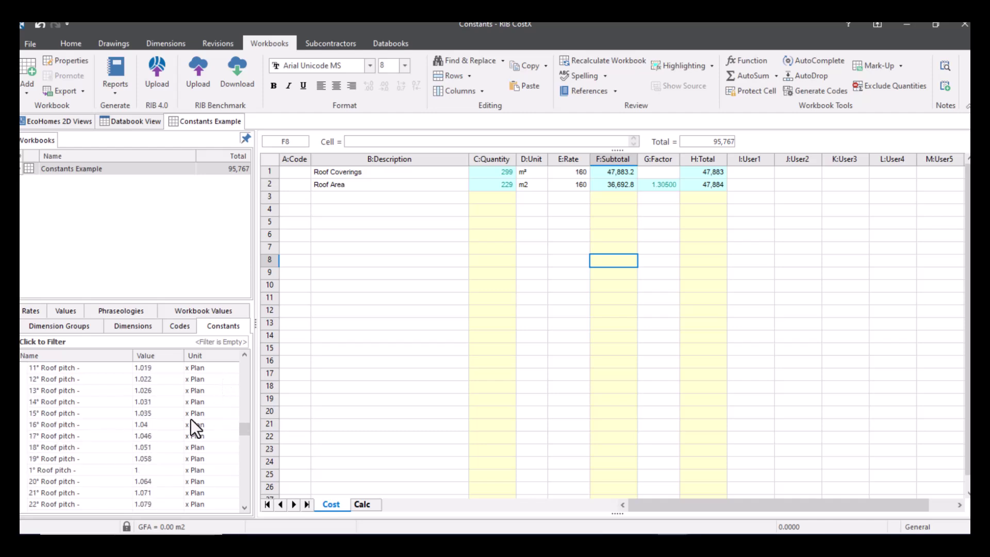
scroll(191, 418, "down", 5)
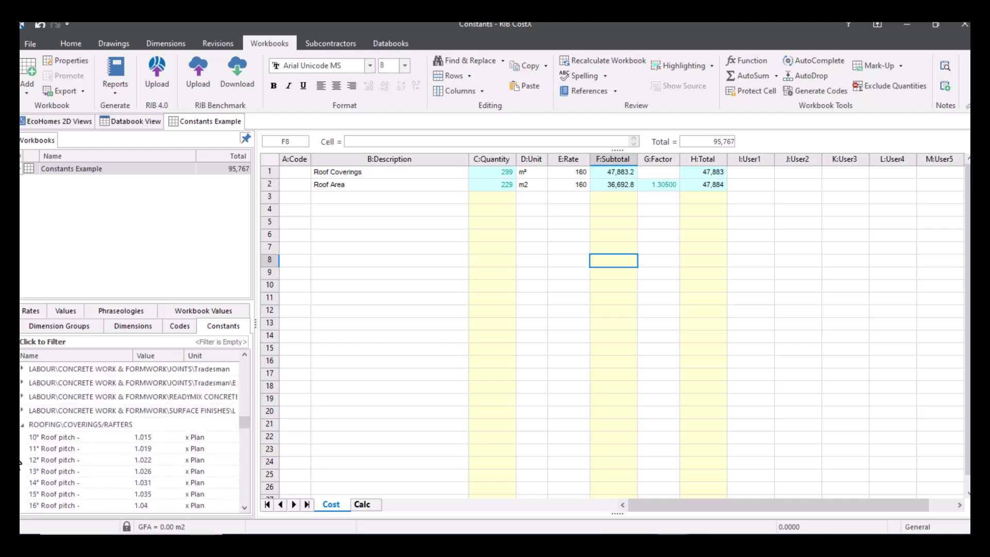
left_click(22, 425)
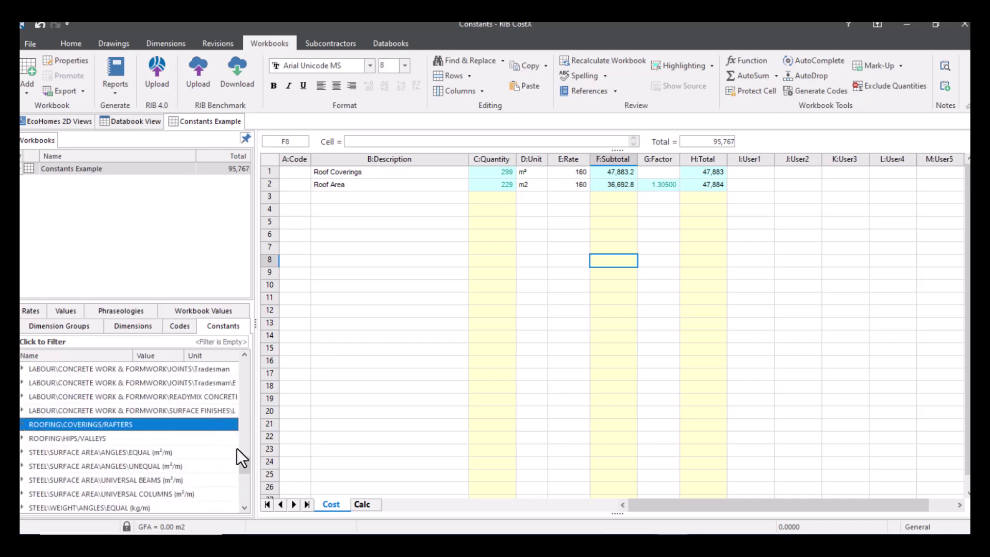
left_click_drag(242, 459, 253, 364)
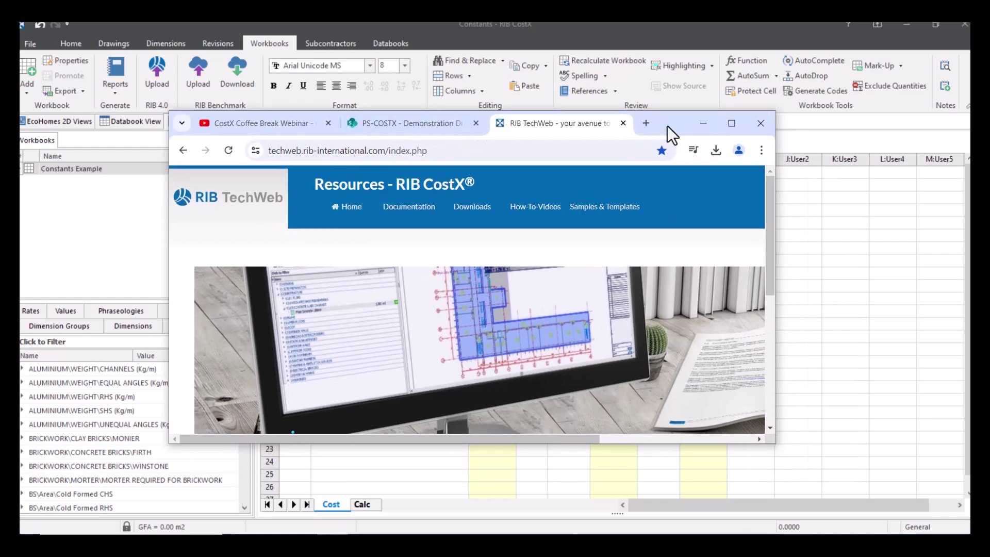
- Filter TechWeb's Samples & Templates to the Constants downloads, then return to CostX
double_click(667, 125)
left_click(516, 111)
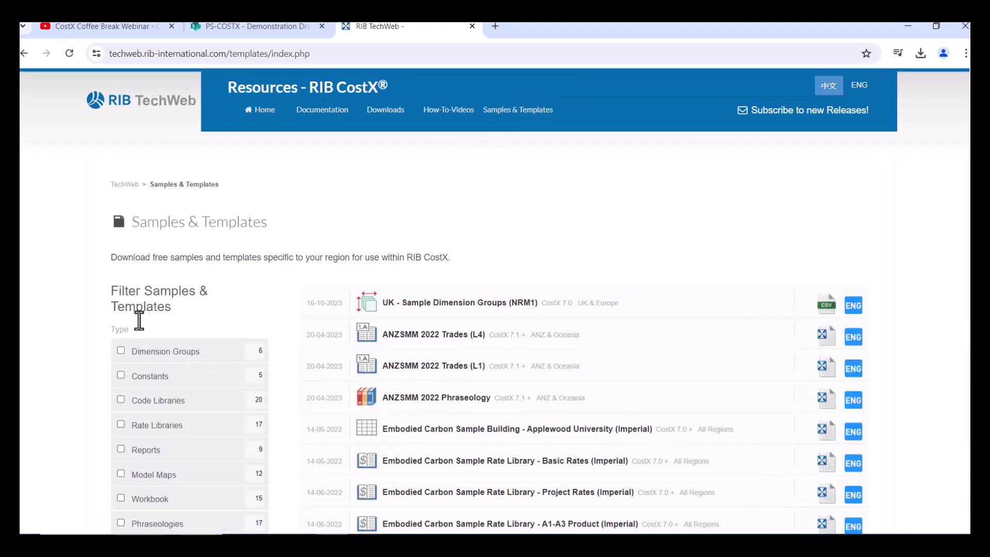
left_click(122, 374)
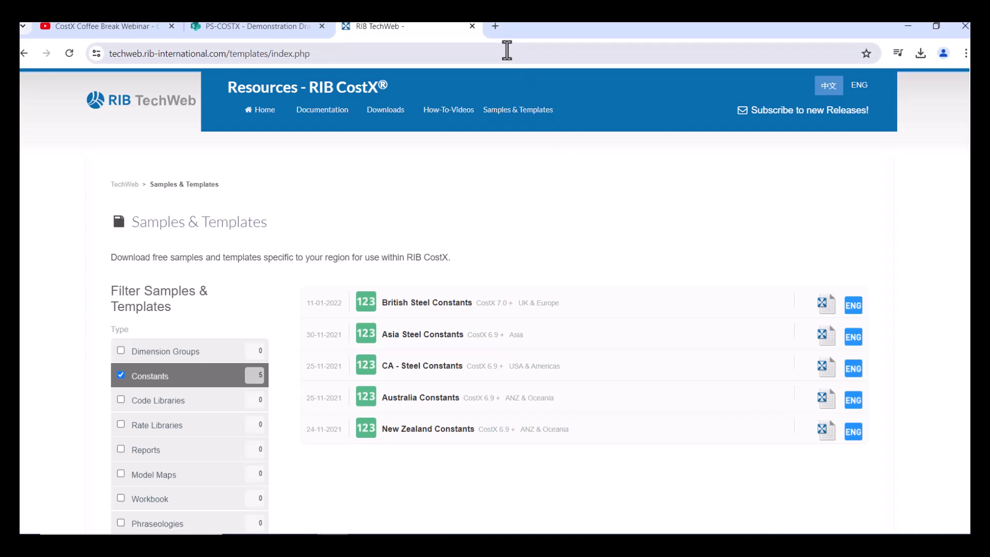
mouse_move(665, 531)
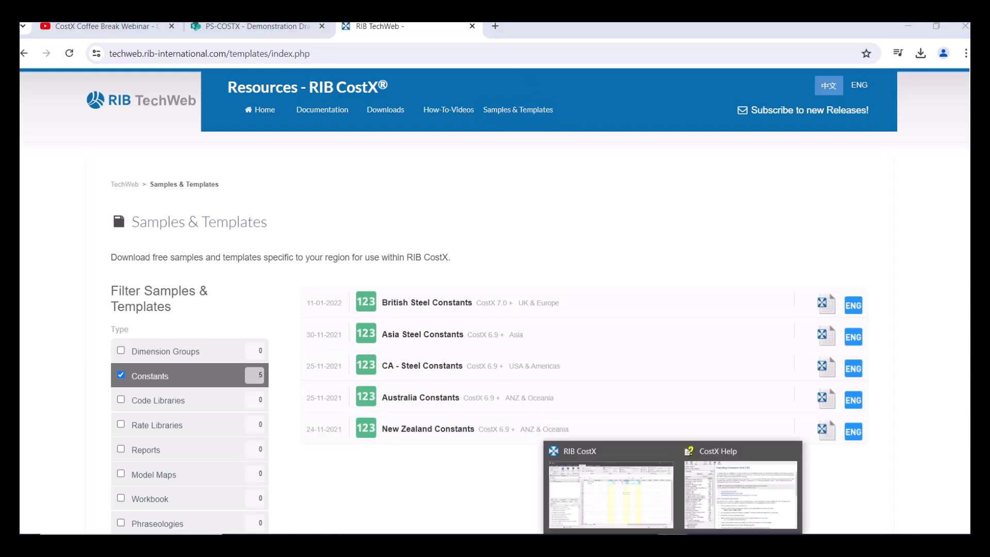
left_click(661, 505)
left_click(817, 261)
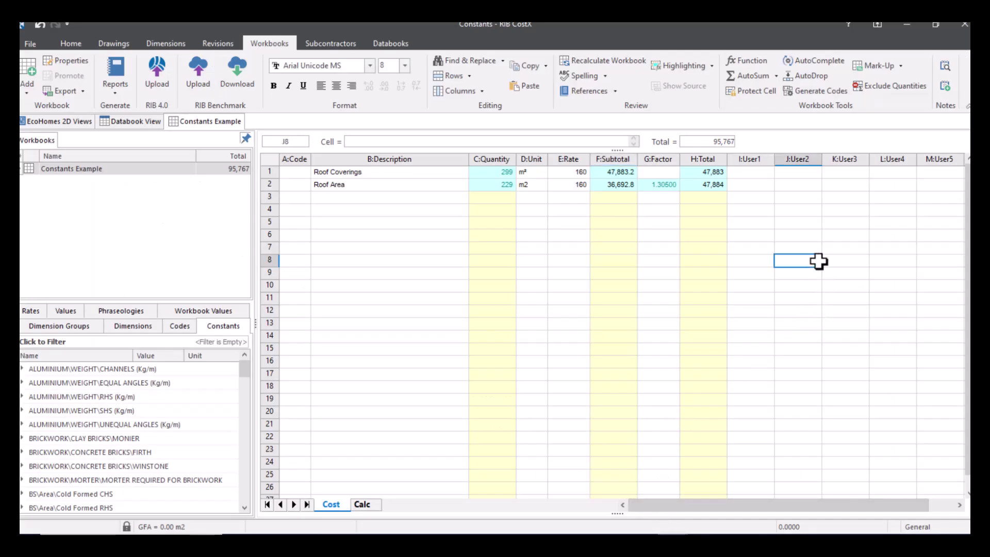